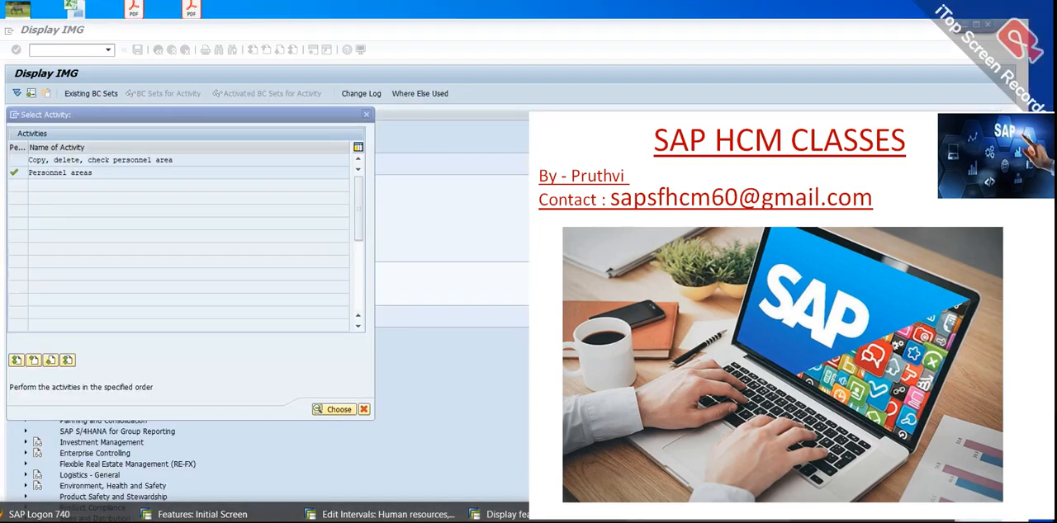
# Switch to the SAP Display IMG window, leave the personnel areas activity selection and start the Create personnel subareas activity.
pyautogui.click(708, 467)
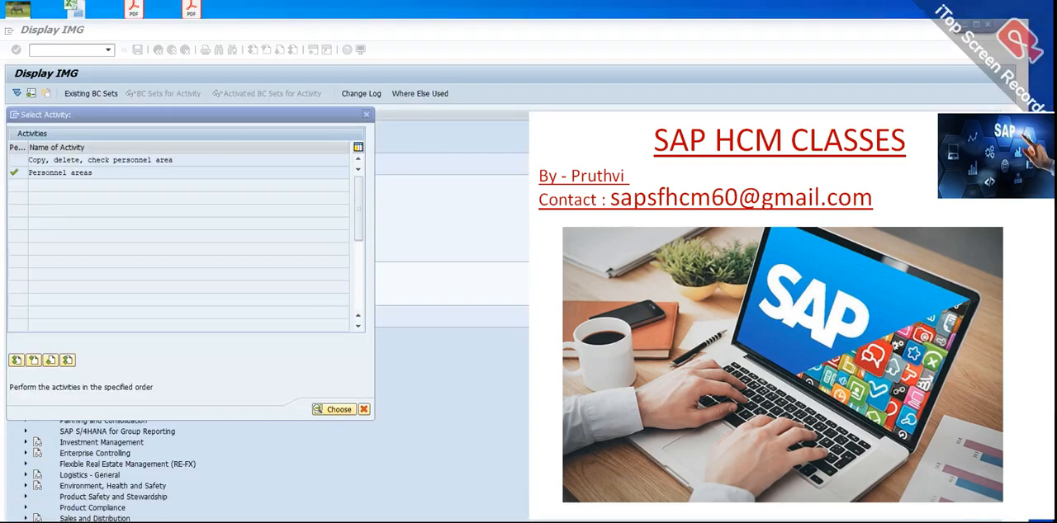
pyautogui.click(366, 115)
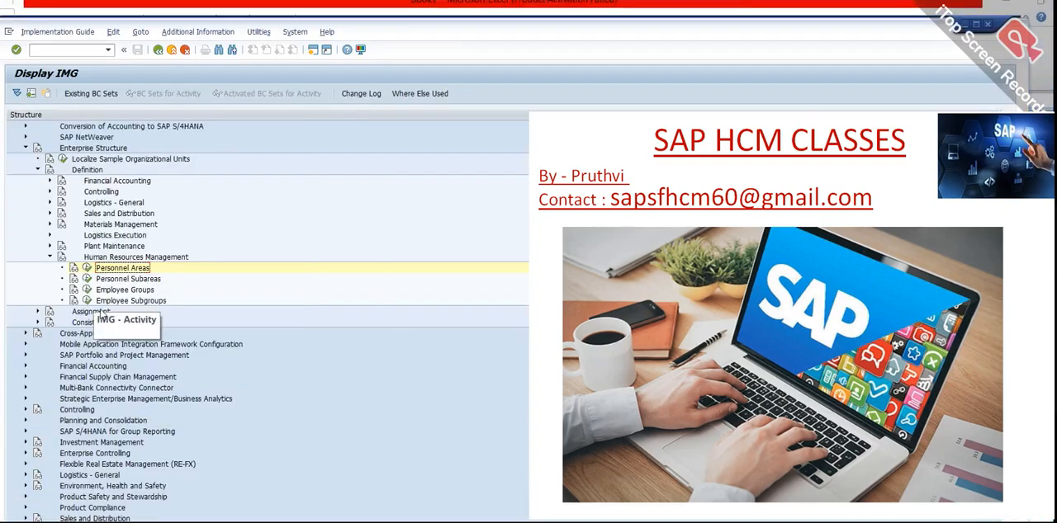
pyautogui.click(85, 282)
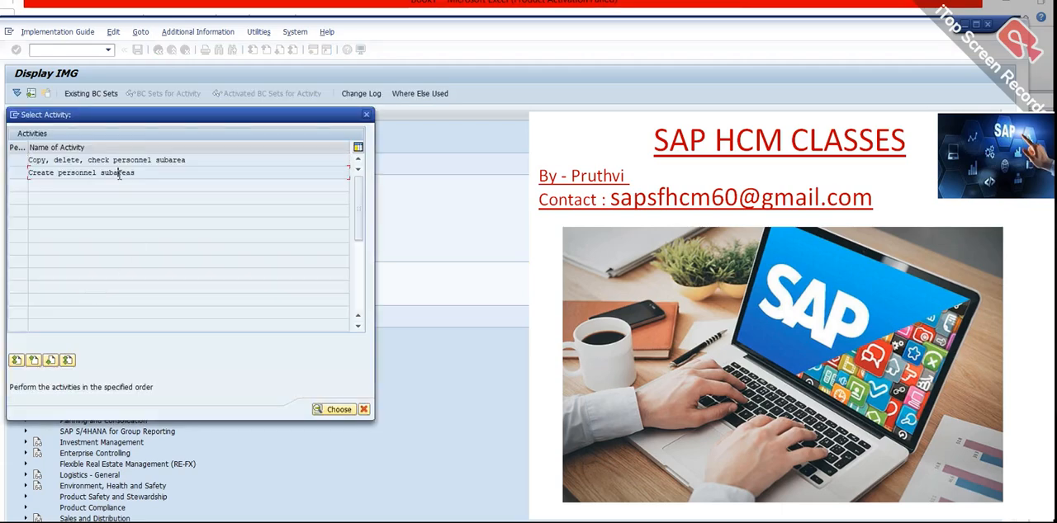
pyautogui.doubleClick(119, 174)
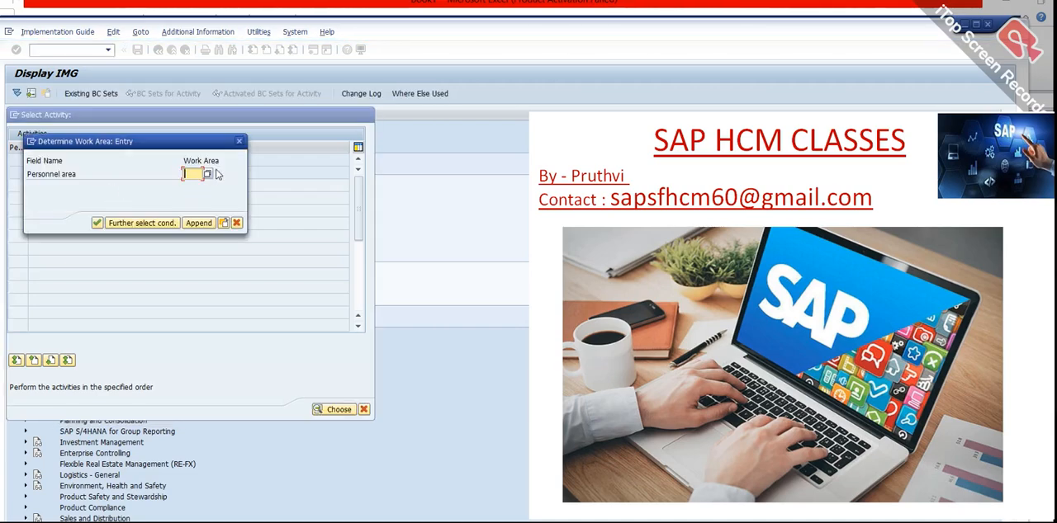
# Try to use JU as the personnel area for the work area.
pyautogui.write('1')
pyautogui.press('Return')
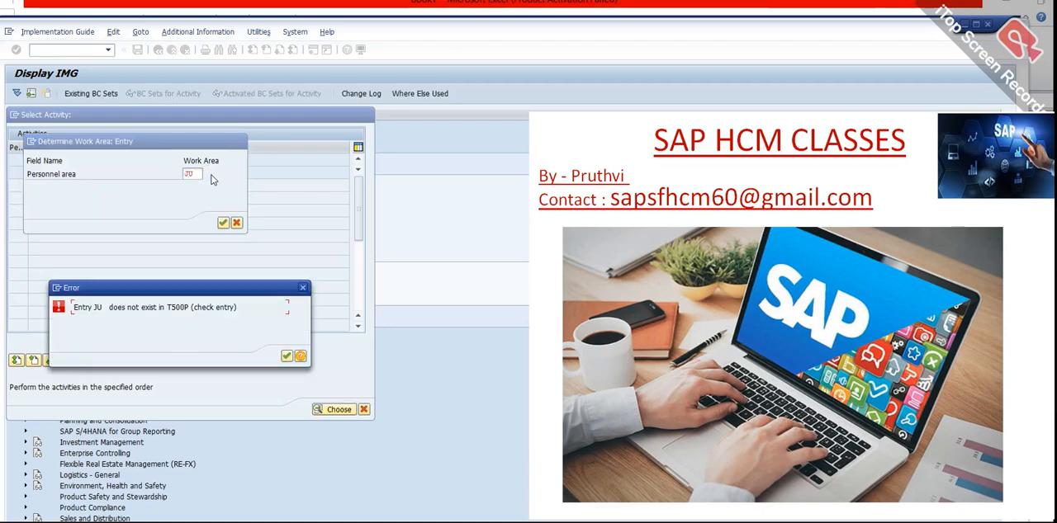
pyautogui.click(287, 356)
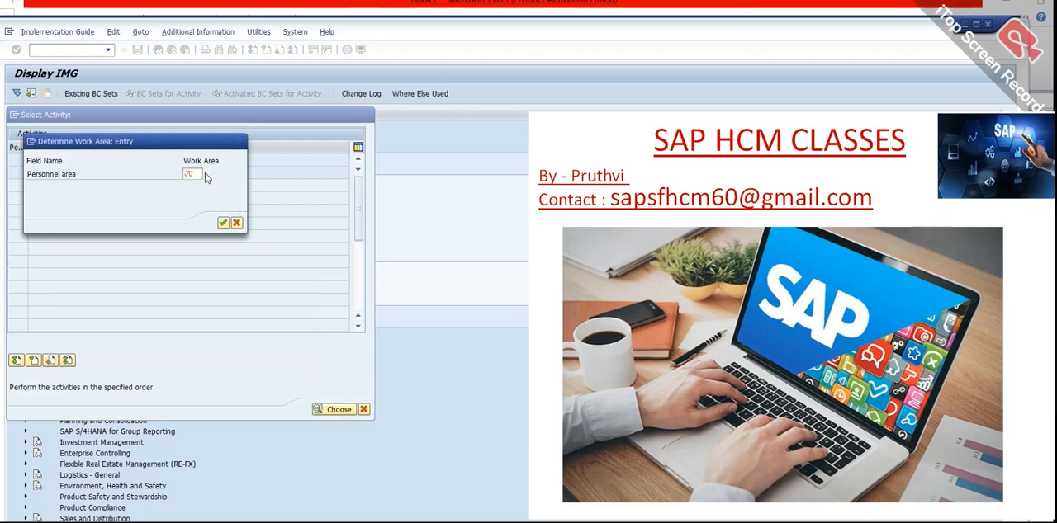
# Pick personnel area JUPT (Jeep) from the possible entries as the work area and open its subarea overview.
pyautogui.press('F4')
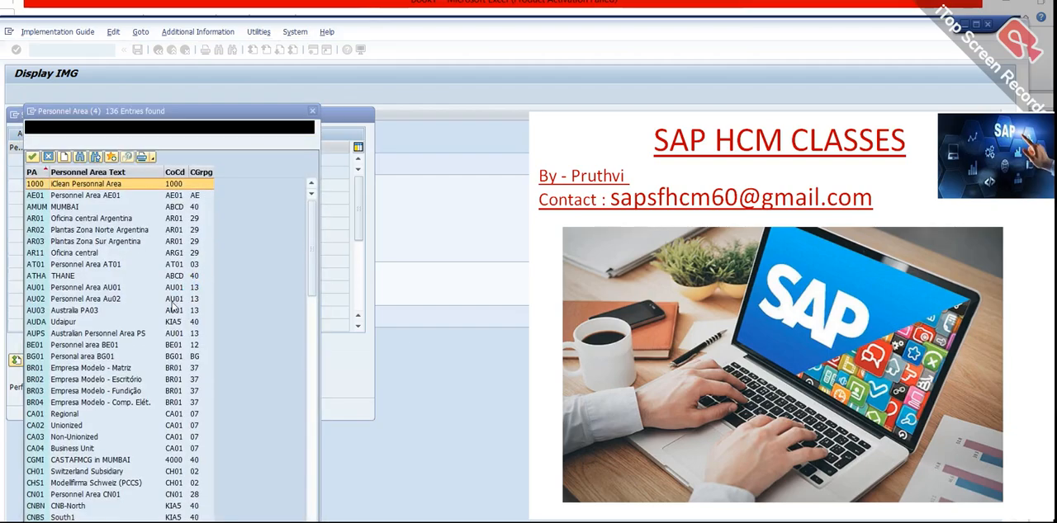
pyautogui.scroll(-15, 202, 351)
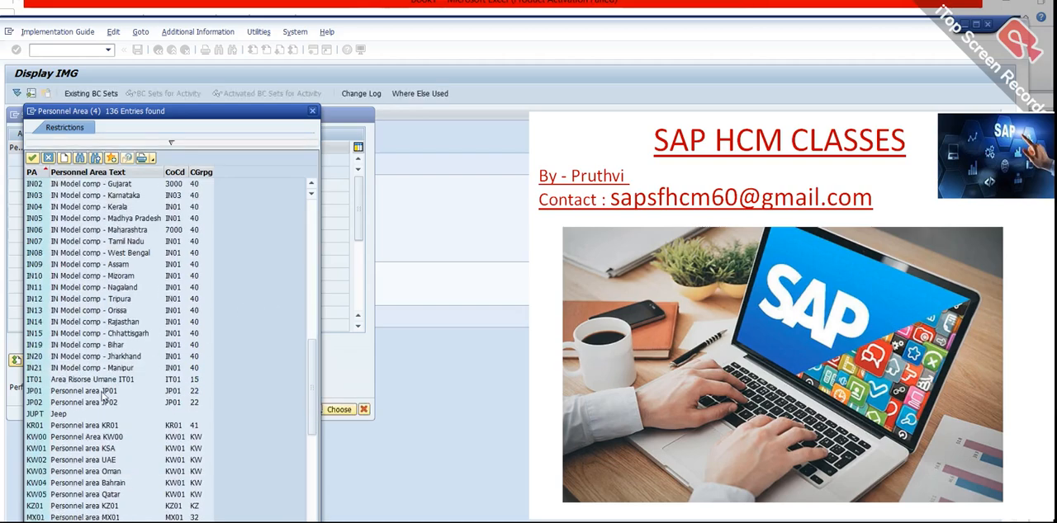
pyautogui.click(71, 417)
pyautogui.doubleClick(72, 416)
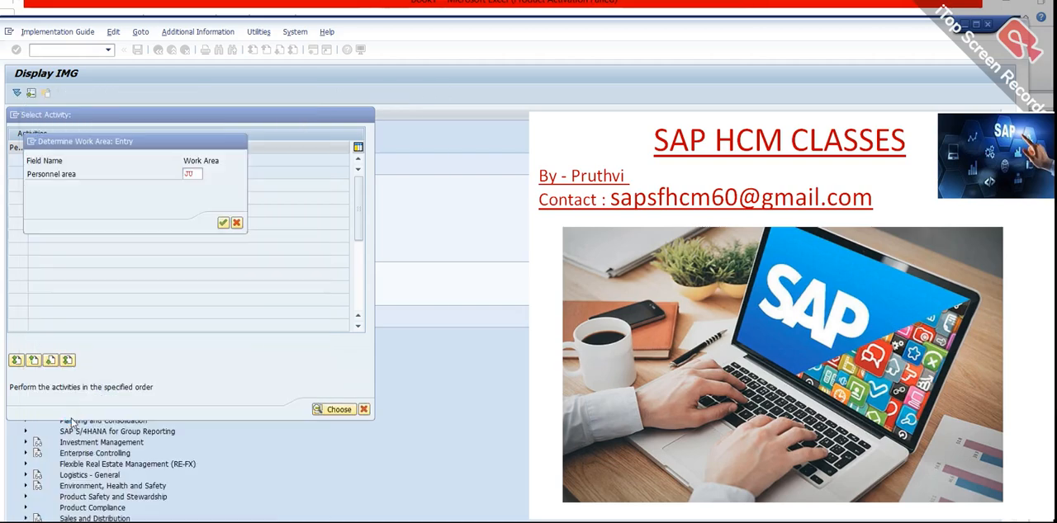
pyautogui.click(222, 223)
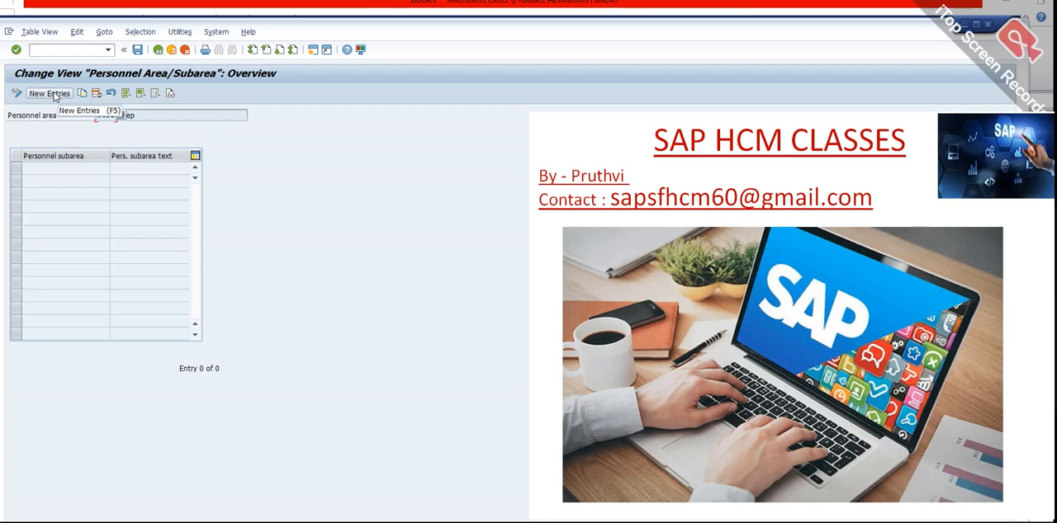
# Add a new personnel subarea JUP1 with the text HR.
pyautogui.click(50, 93)
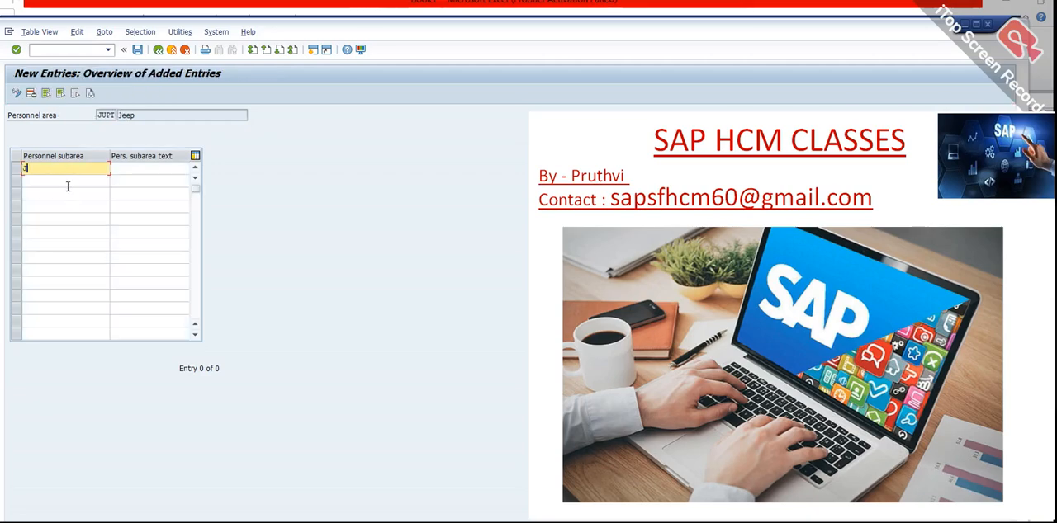
pyautogui.write('JUP1')
pyautogui.press('Tab')
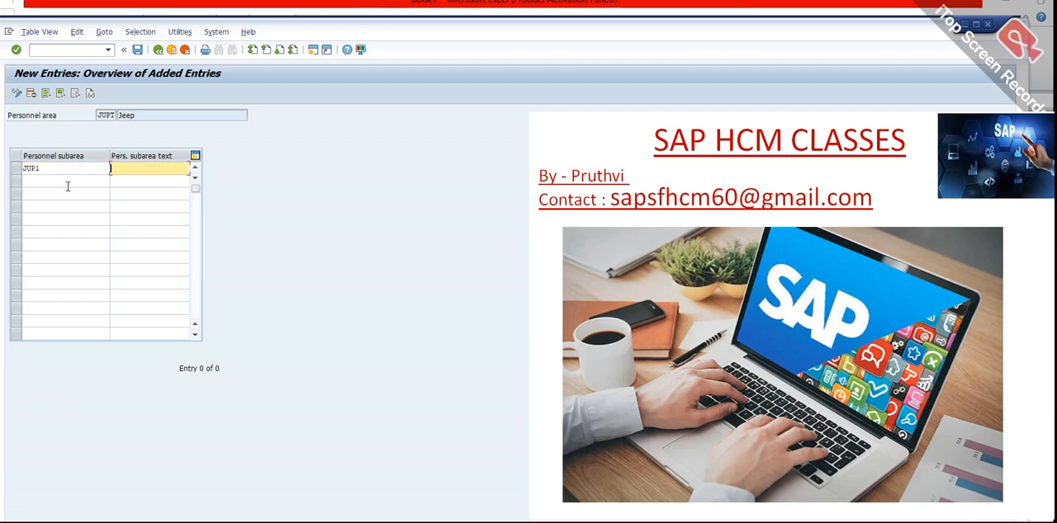
pyautogui.write('HR')
pyautogui.press('Return')
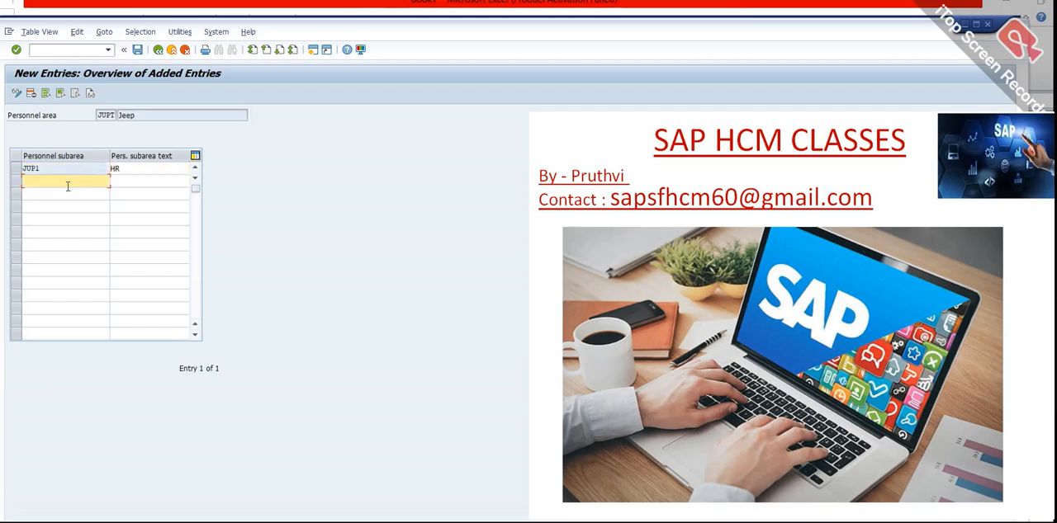
# Save the new personnel subarea under the proposed customizing request "Creating PA_demo_test" and go back to the activity selection.
pyautogui.click(137, 49)
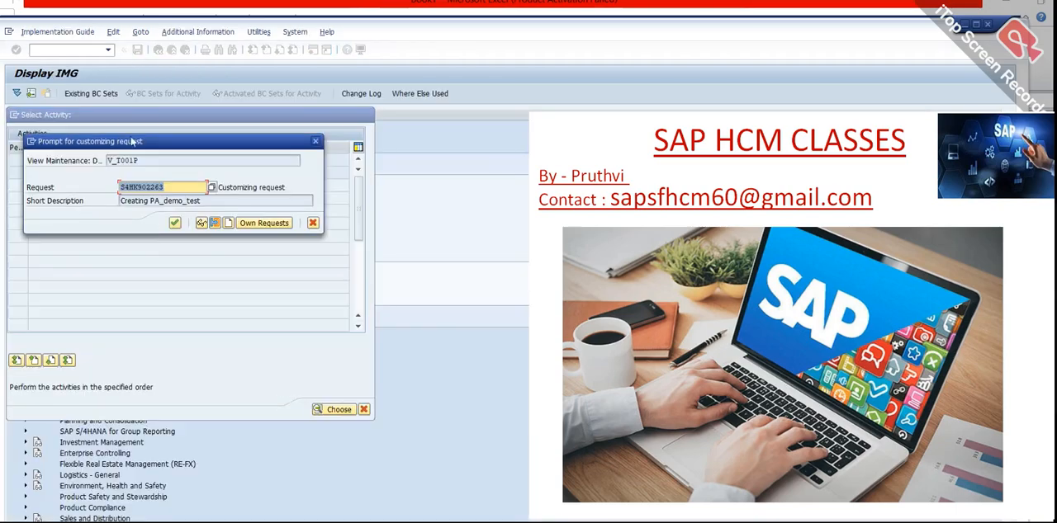
pyautogui.click(175, 224)
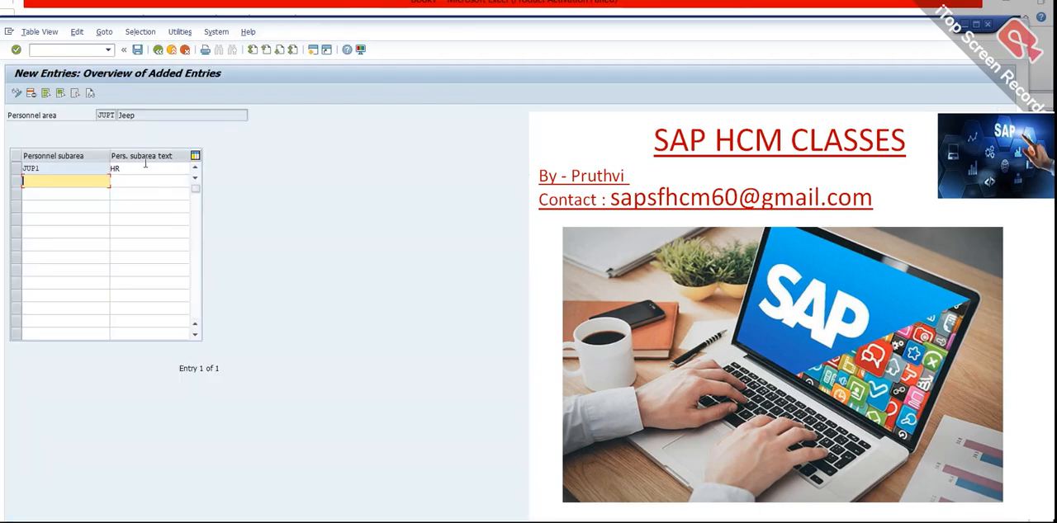
pyautogui.click(157, 49)
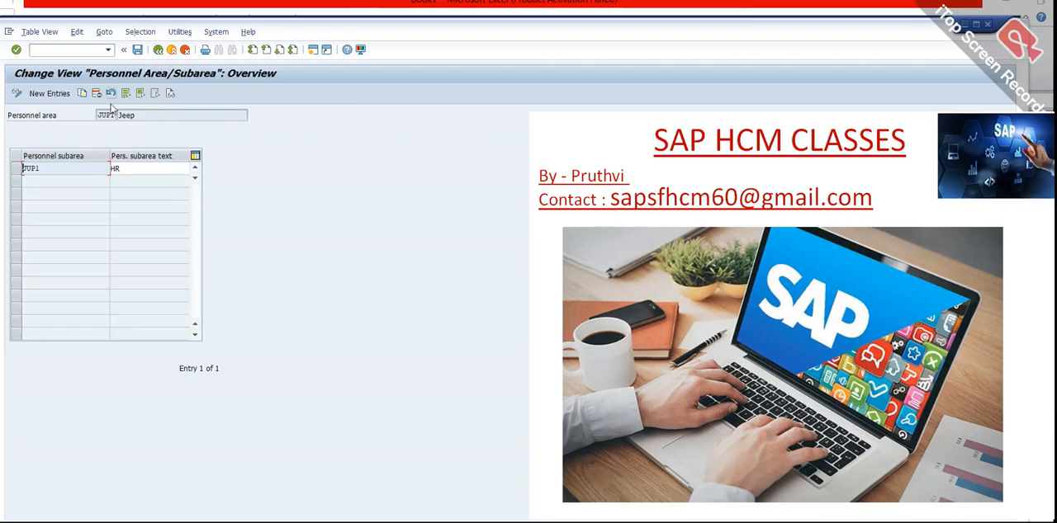
pyautogui.click(157, 50)
# Switch to the Excel notes and change the employee group line to "creating eg with 1 digit code".
pyautogui.hotkey('alt', 'Tab')
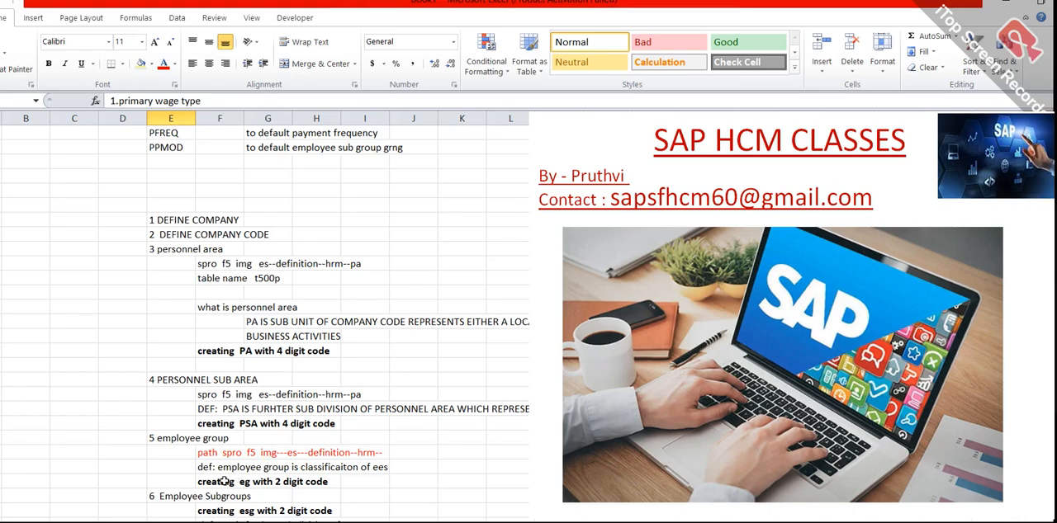
pyautogui.click(283, 481)
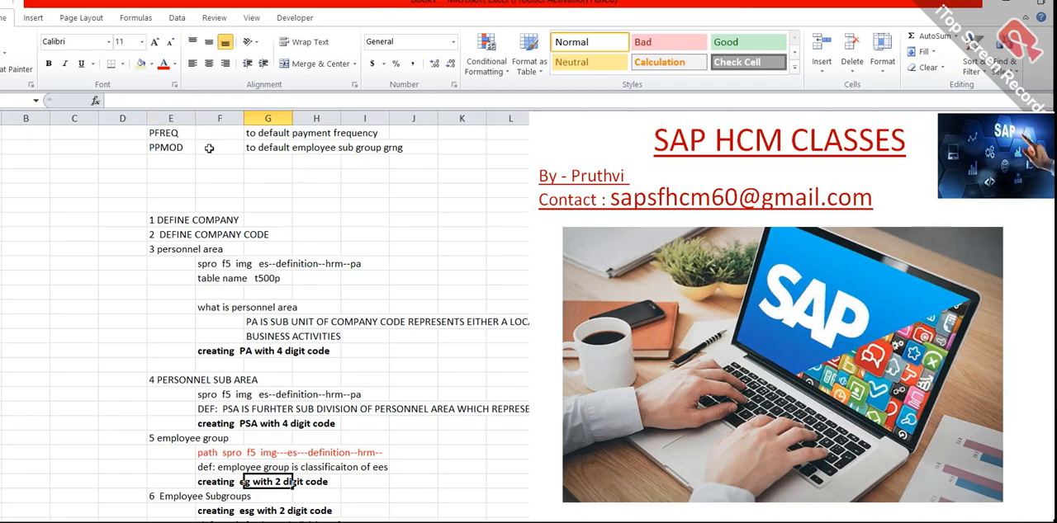
pyautogui.click(225, 483)
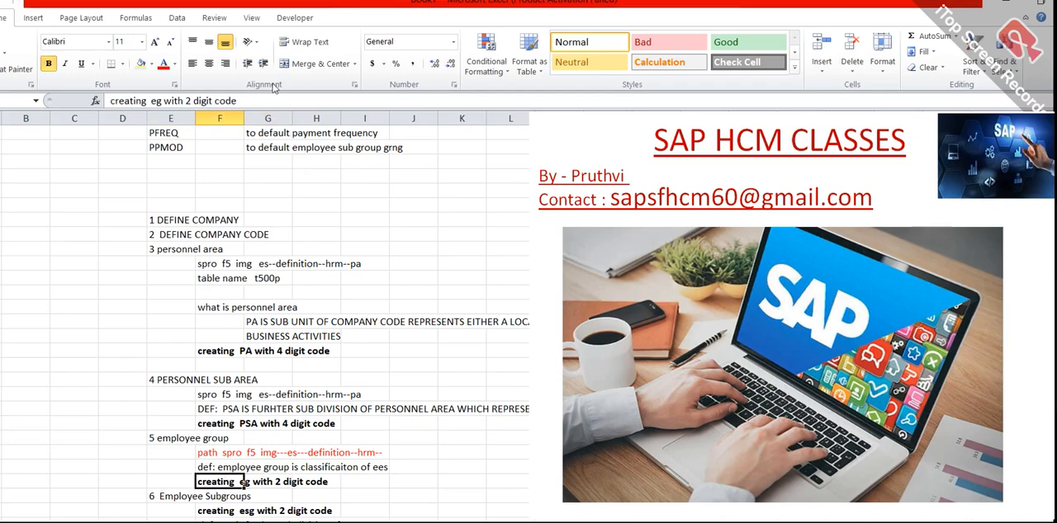
pyautogui.click(189, 100)
pyautogui.press('BackSpace')
pyautogui.write('1')
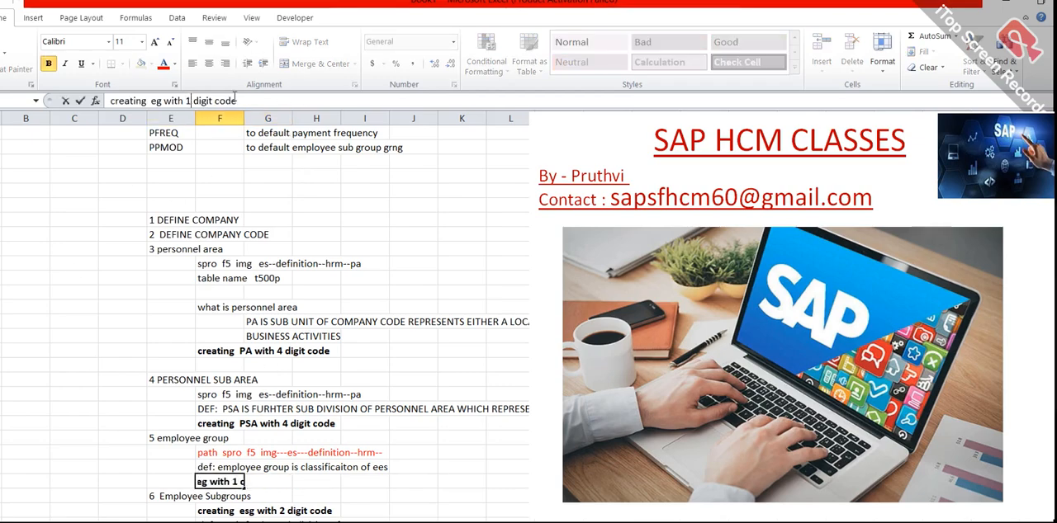
pyautogui.press('Return')
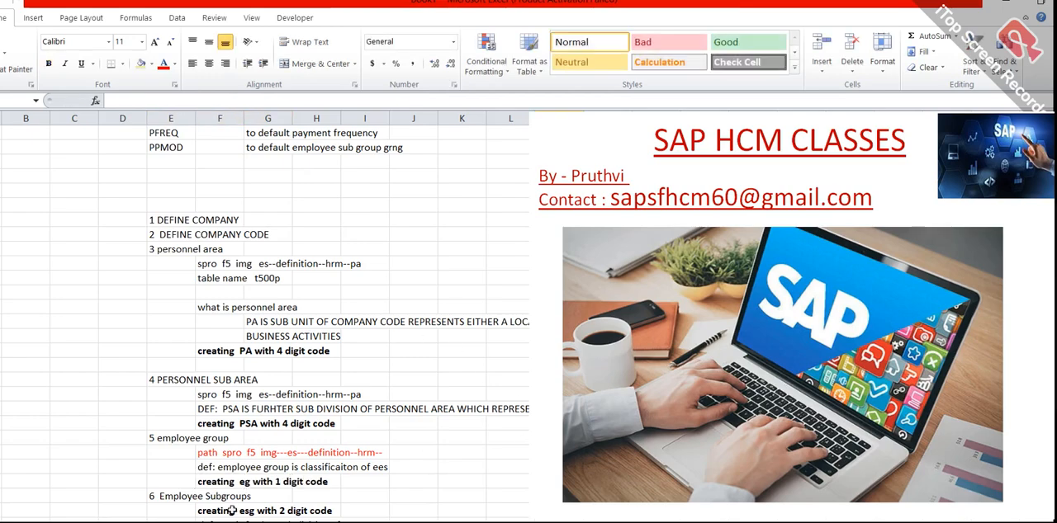
# Return to the SAP window, close the subarea activity selection and start the Employee Groups activity under Human Resources Management.
pyautogui.scroll(-1, 281, 513)
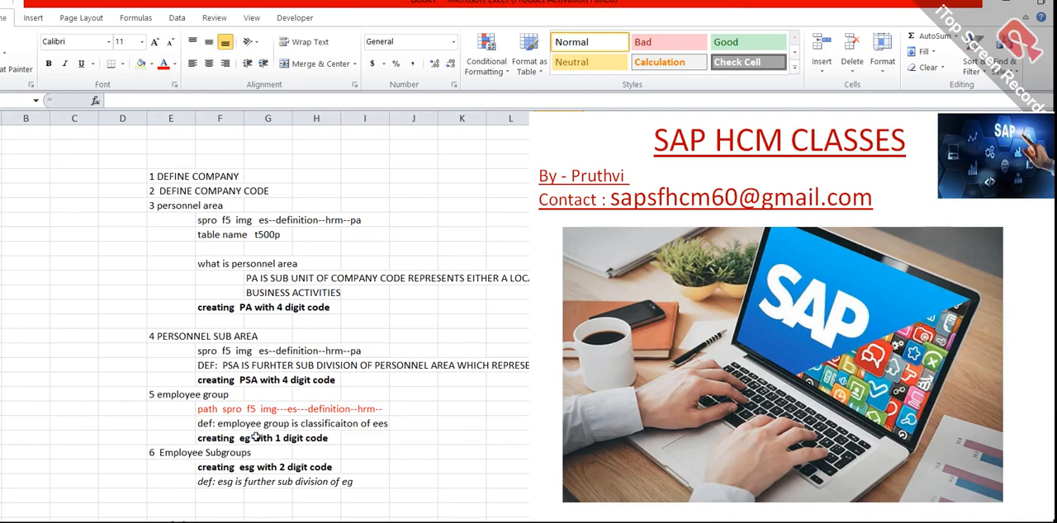
pyautogui.hotkey('alt', 'Tab')
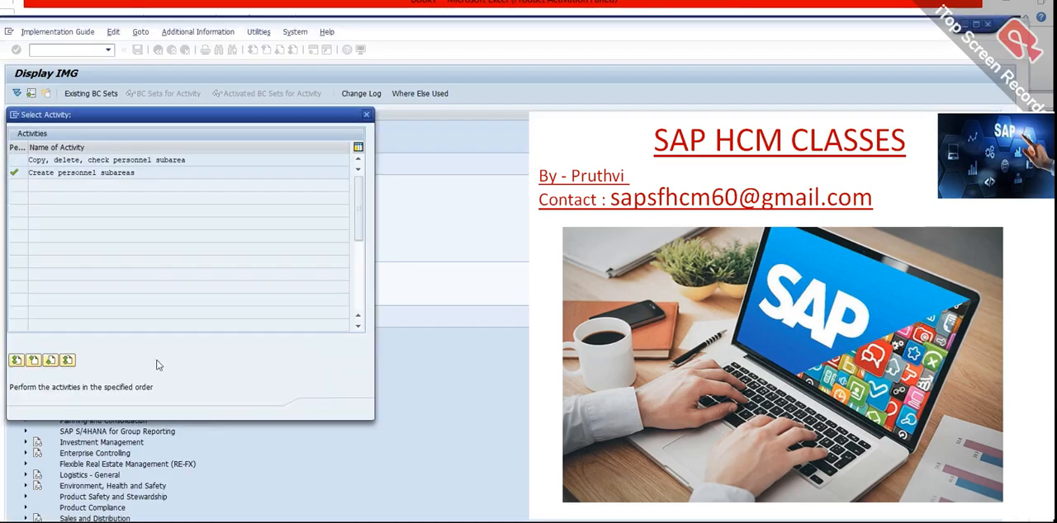
pyautogui.click(335, 408)
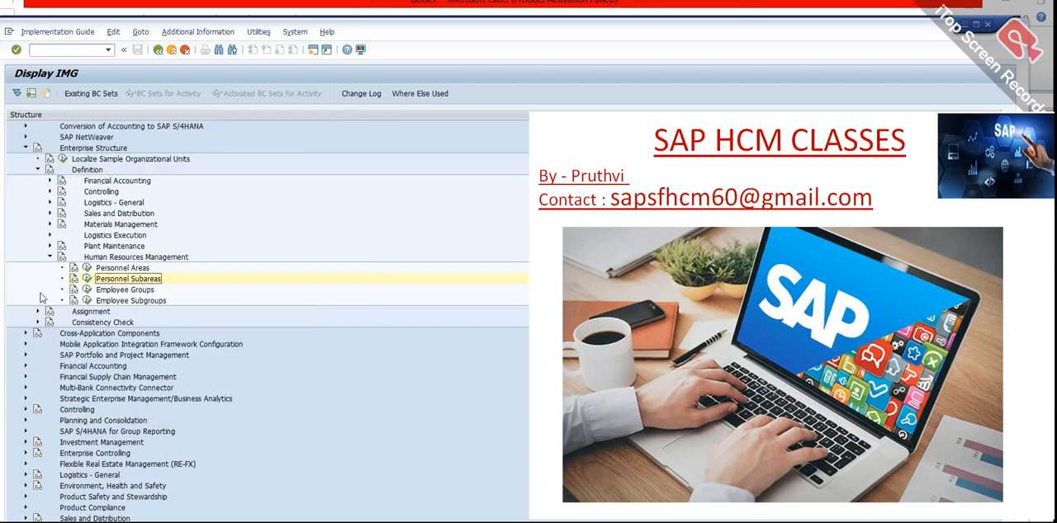
pyautogui.click(87, 290)
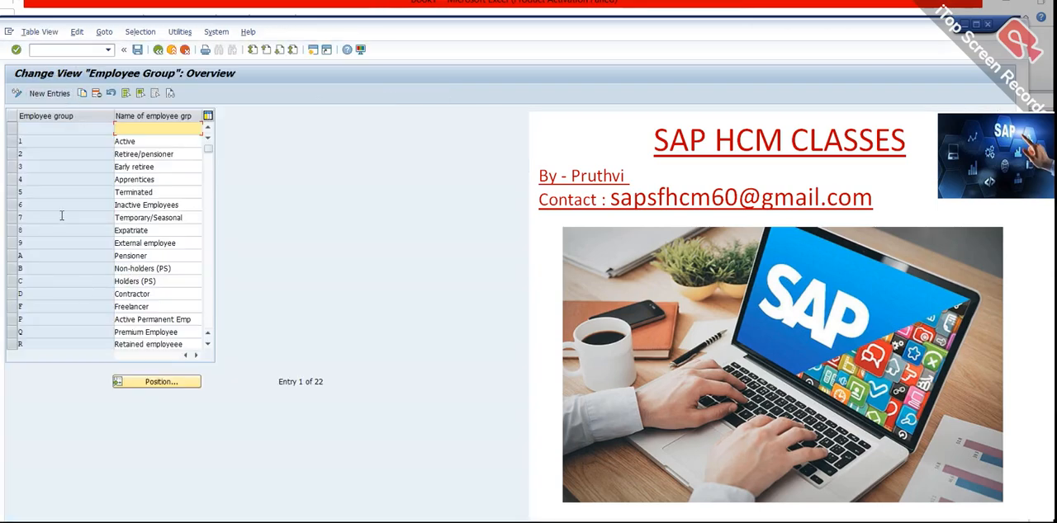
# Check the existing employee groups, and add a new employee group Z named Demo Trainer.
pyautogui.scroll(-5, 57, 318)
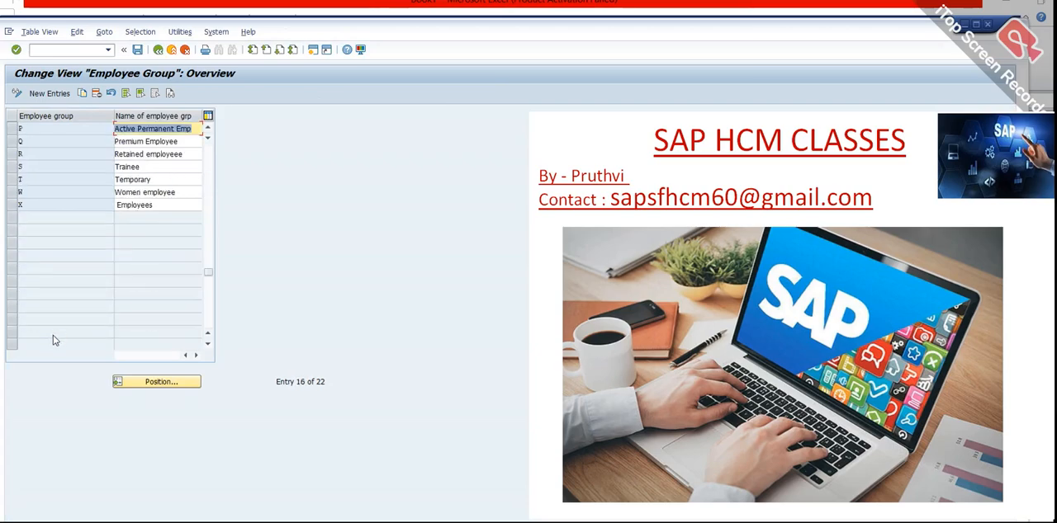
pyautogui.scroll(4, 25, 219)
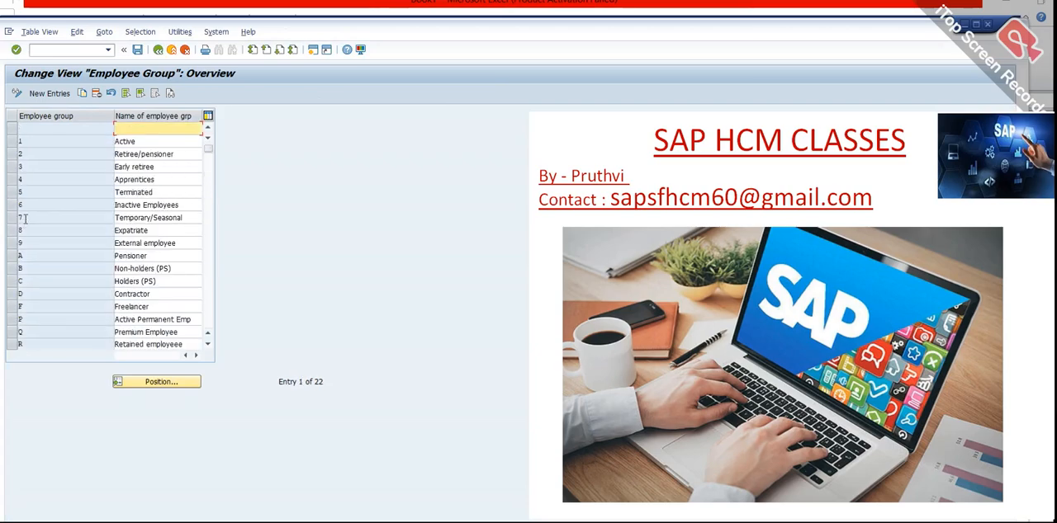
pyautogui.scroll(-2, 56, 300)
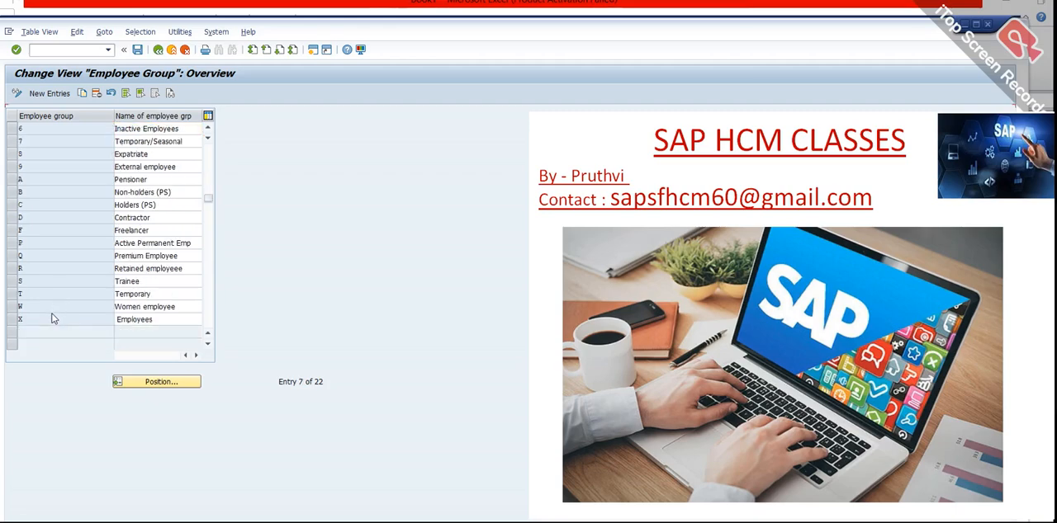
pyautogui.click(66, 94)
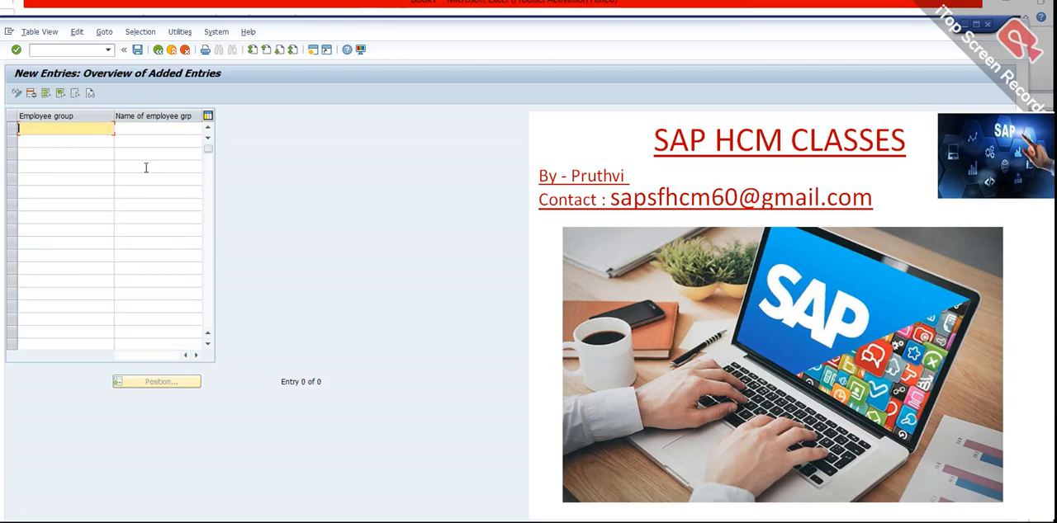
pyautogui.press('Tab')
pyautogui.write('Ad')
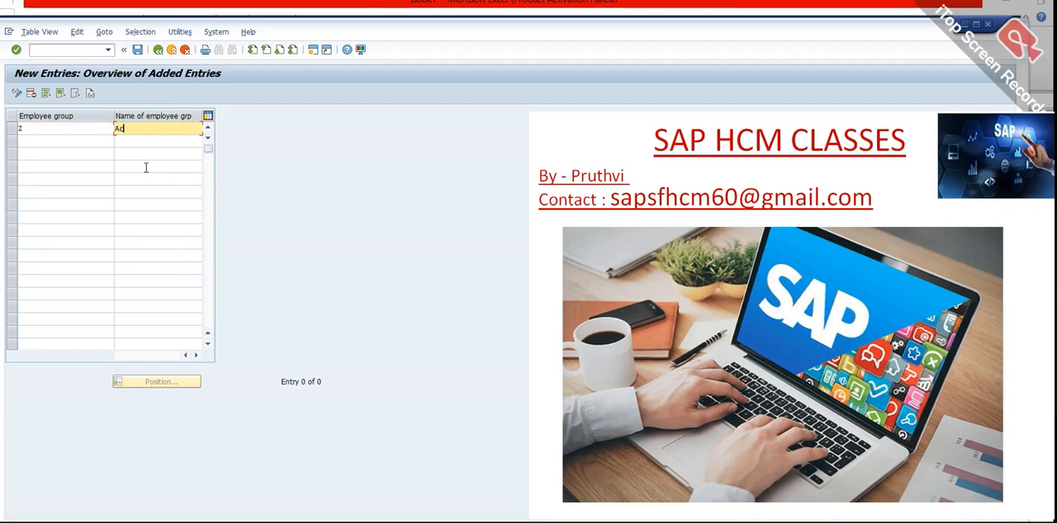
pyautogui.press('BackSpace')
pyautogui.press('BackSpace')
pyautogui.press('BackSpace')
pyautogui.press('Return')
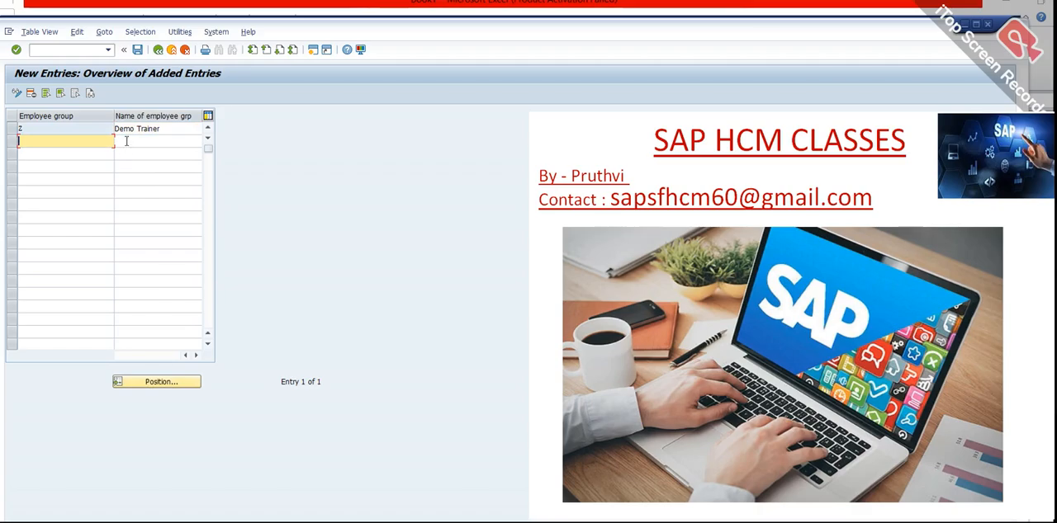
# Save the new employee group under the proposed customizing request "Creating PA_demo_test" and return to the IMG structure.
pyautogui.click(137, 49)
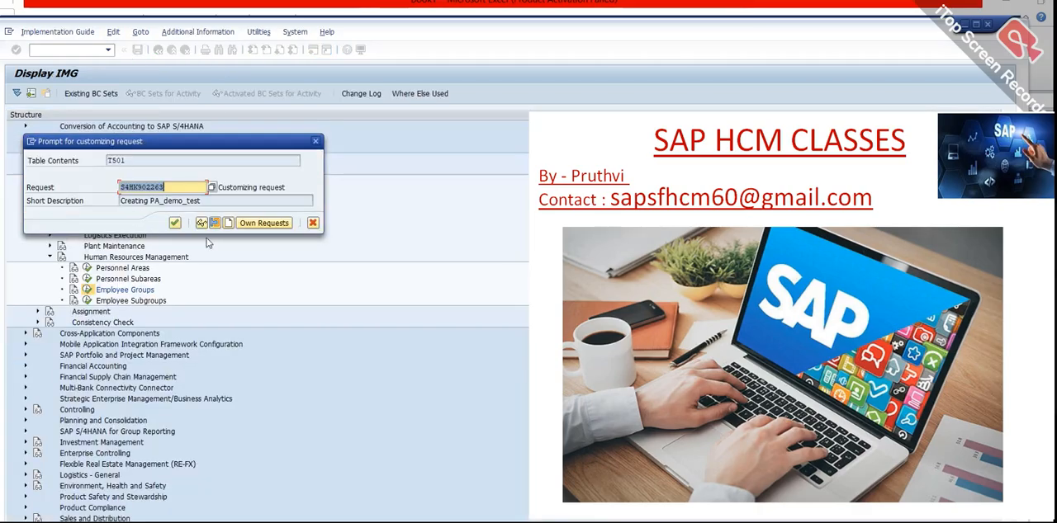
pyautogui.click(174, 223)
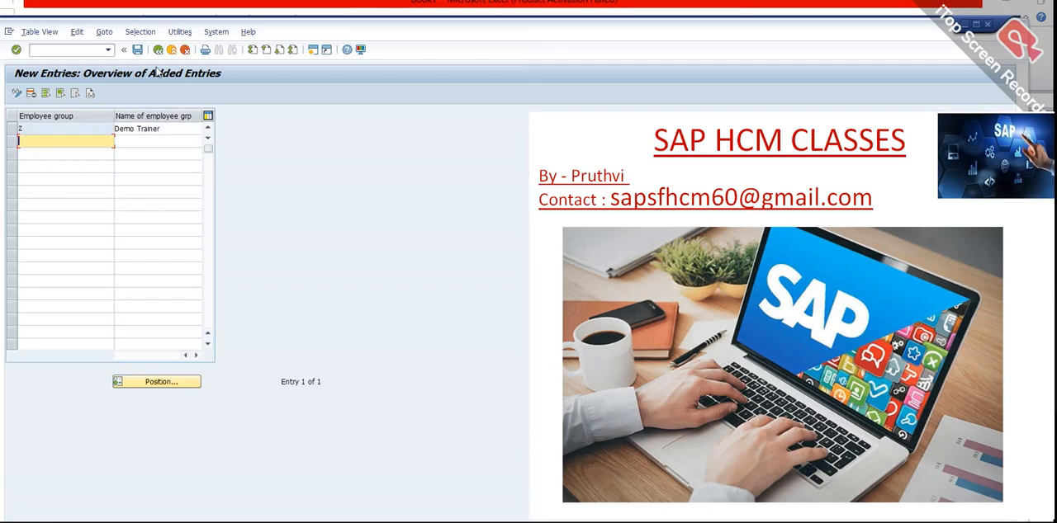
pyautogui.click(157, 52)
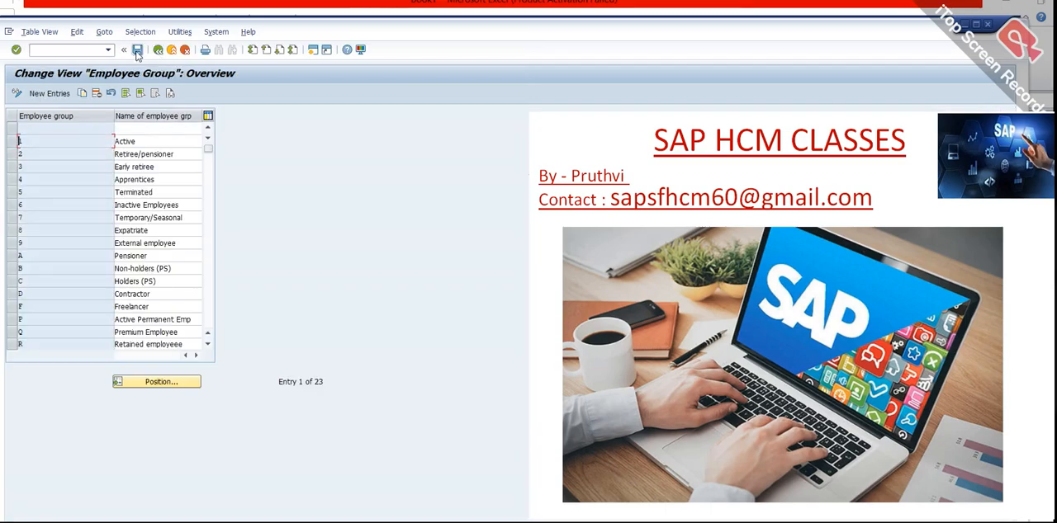
pyautogui.click(157, 50)
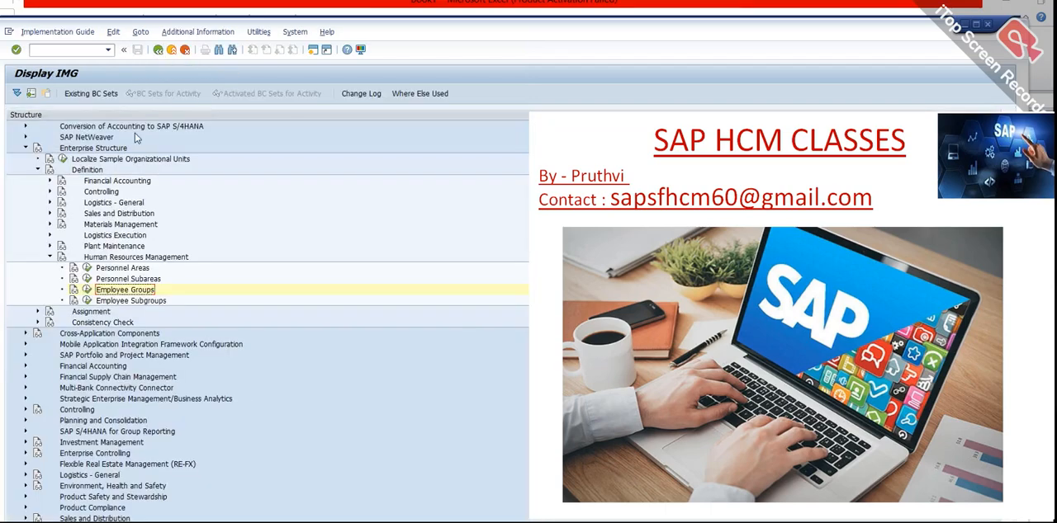
# Start the Define employee subgroup activity under Employee Subgroups and add a new subgroup Z1 named "Demo Empoyees".
pyautogui.click(86, 300)
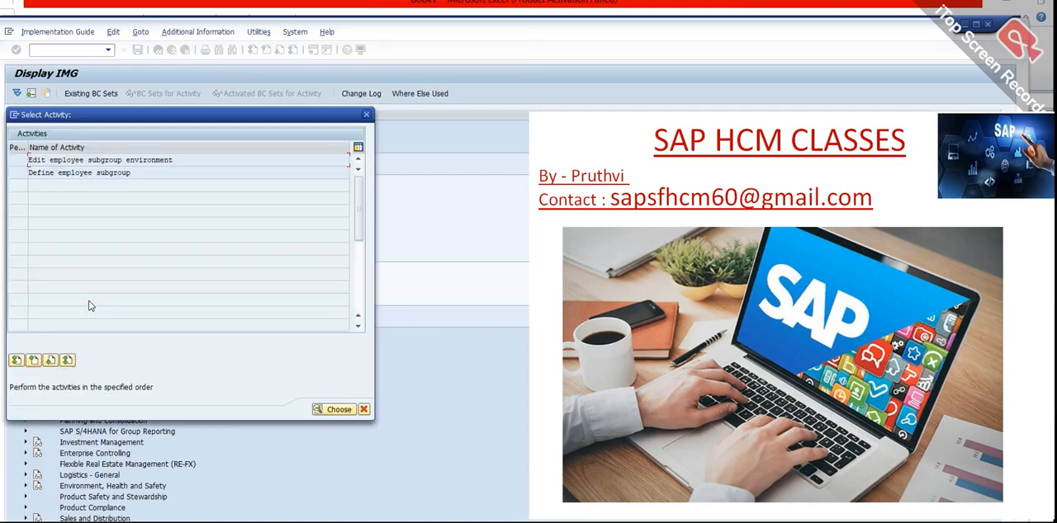
pyautogui.doubleClick(86, 172)
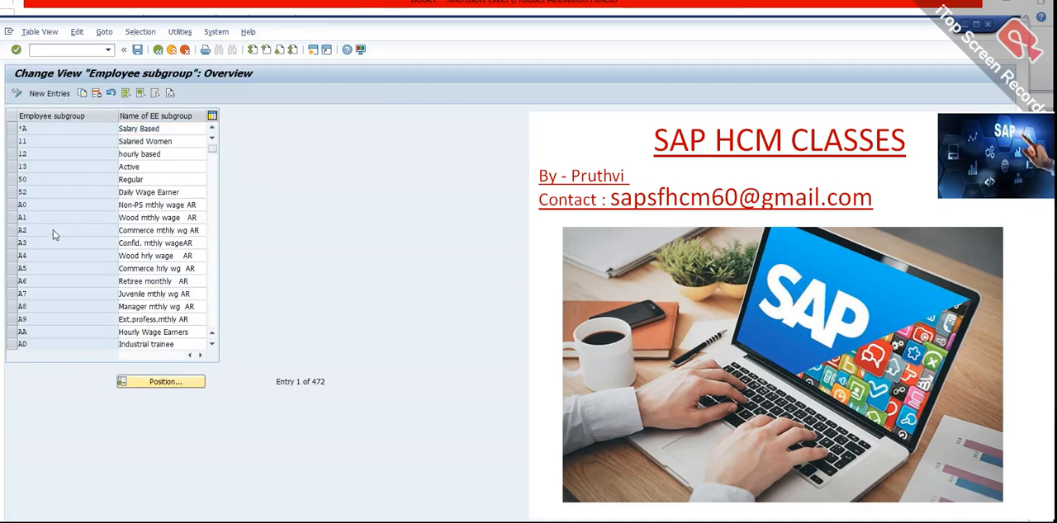
pyautogui.scroll(-11, 52, 347)
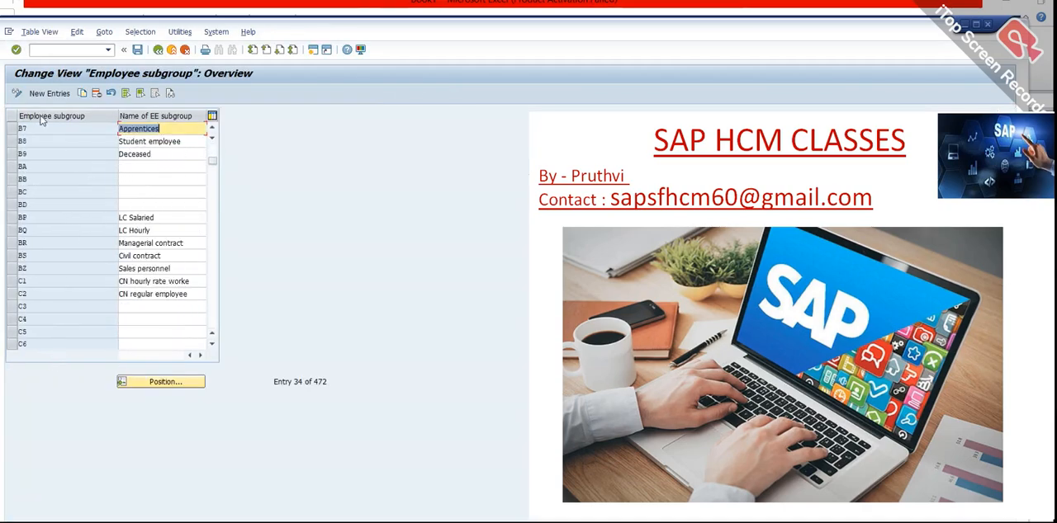
pyautogui.click(50, 92)
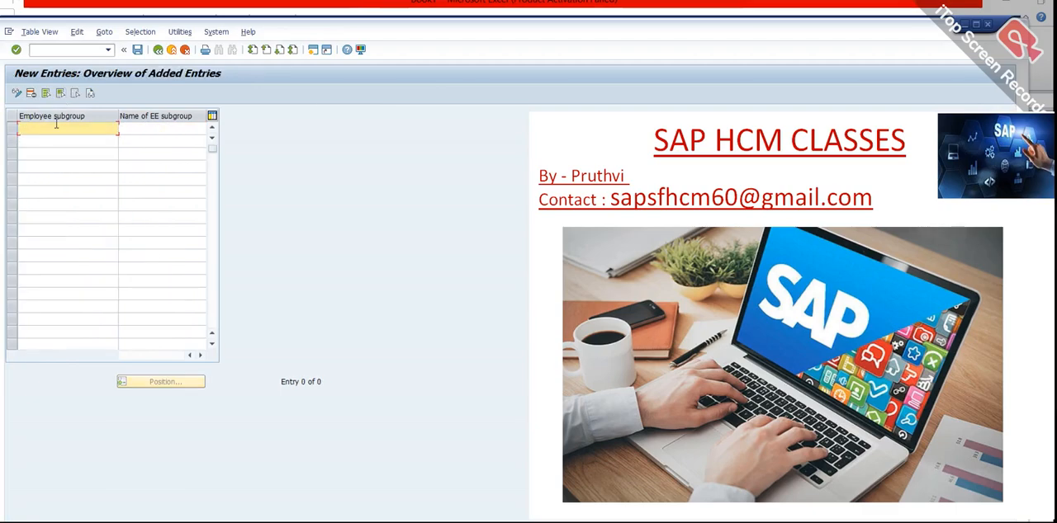
pyautogui.press('Tab')
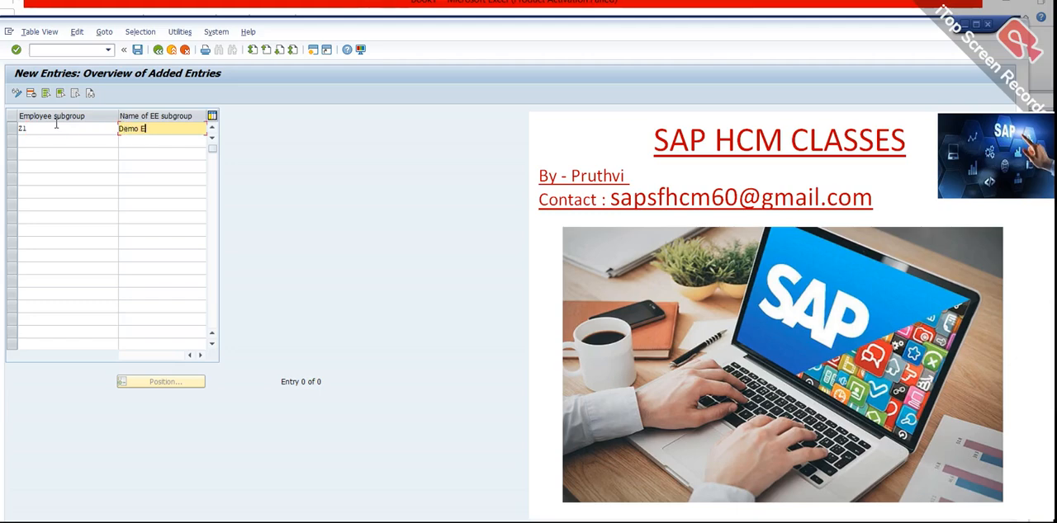
pyautogui.write('Demo Empoyees')
pyautogui.press('Return')
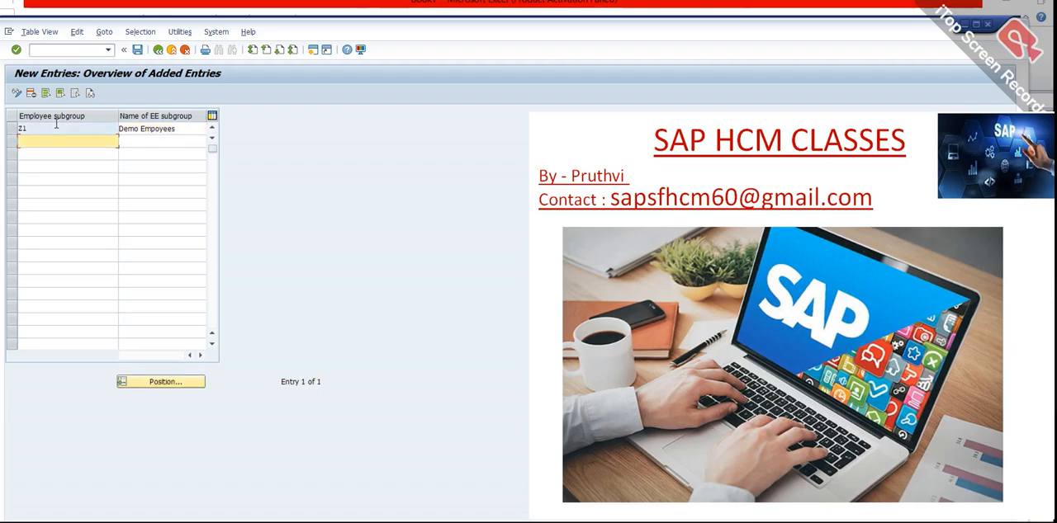
# Save the new employee subgroup under the proposed customizing request "Creating PA_demo_test" and return to the activity selection.
pyautogui.click(135, 51)
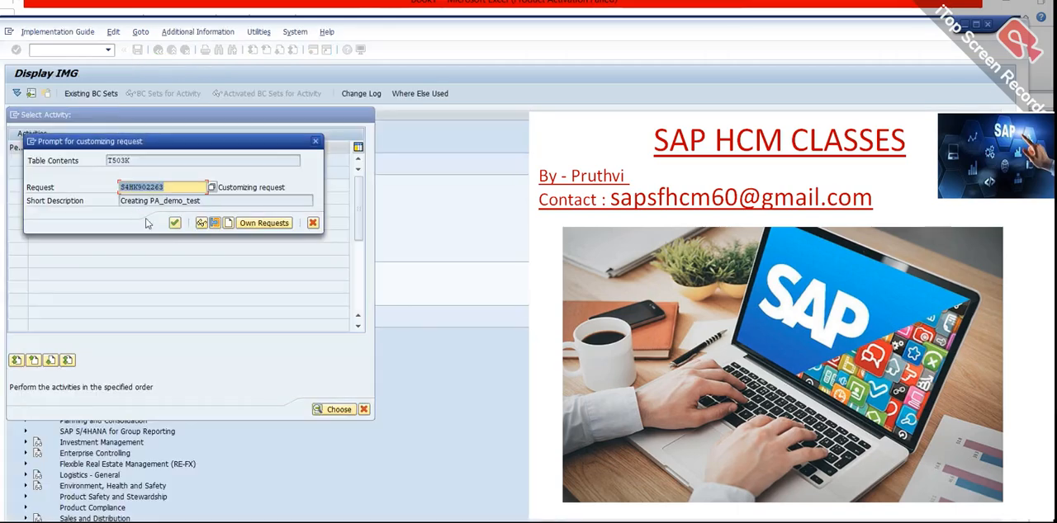
pyautogui.click(176, 223)
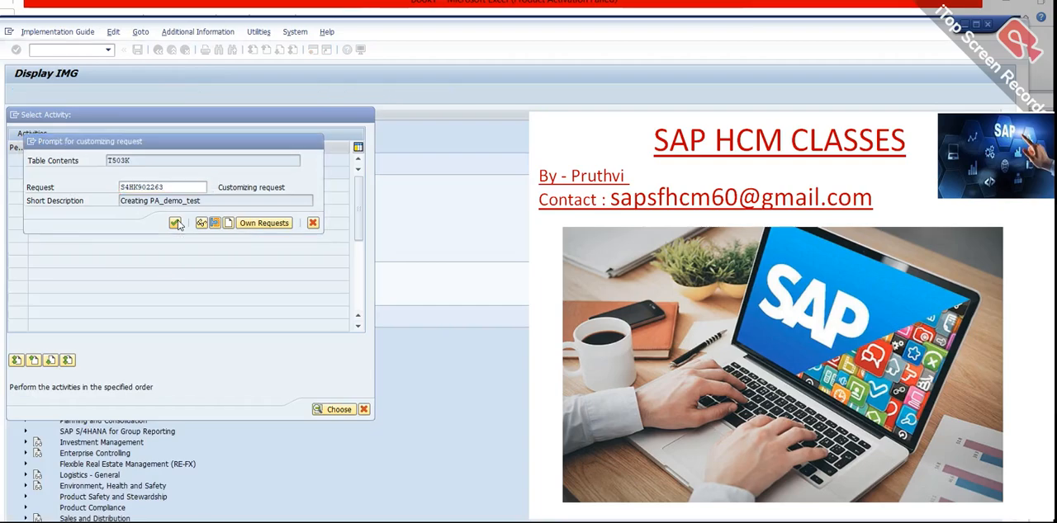
pyautogui.click(158, 50)
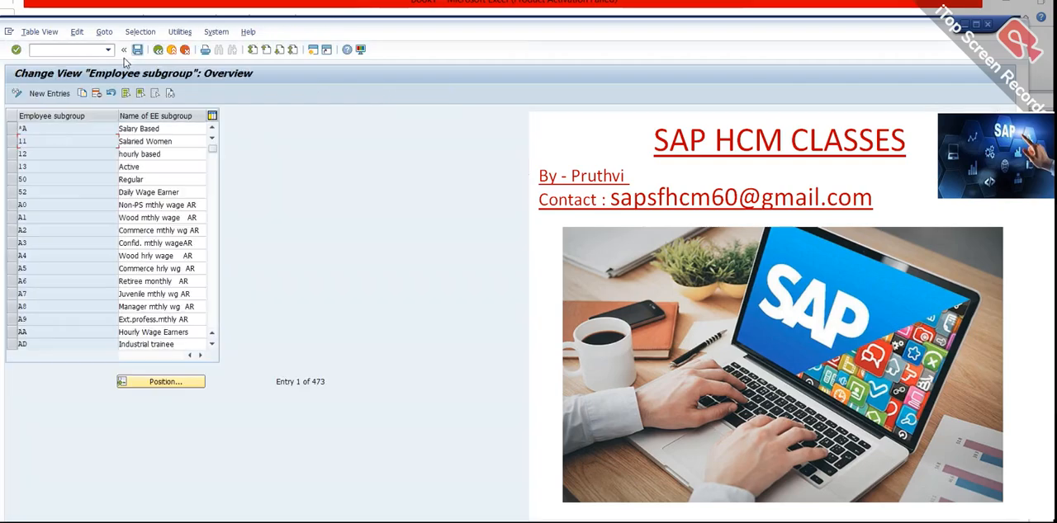
pyautogui.click(160, 51)
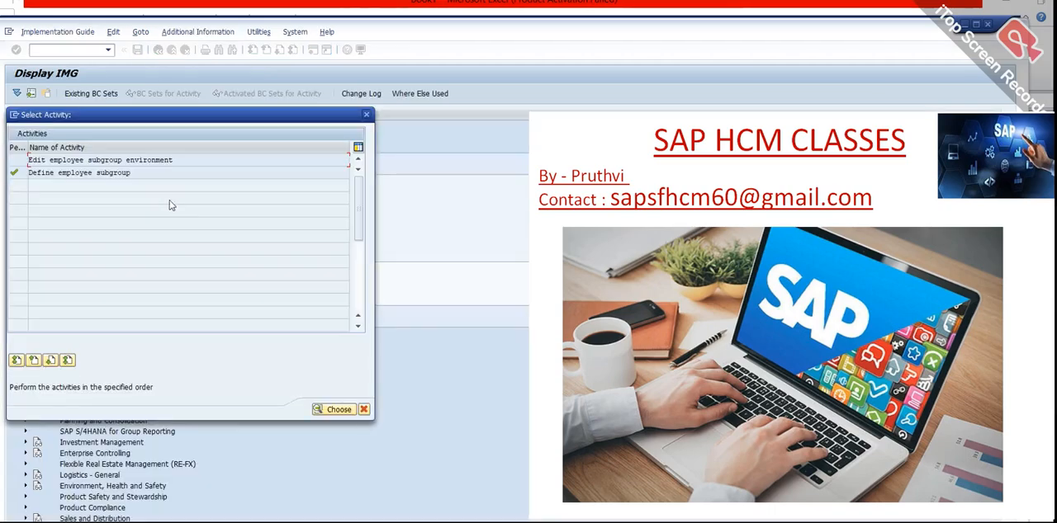
# Close the employee subgroup activity selection and review the section on linking the structure elements in the Excel notes.
pyautogui.hotkey('alt', 'Tab')
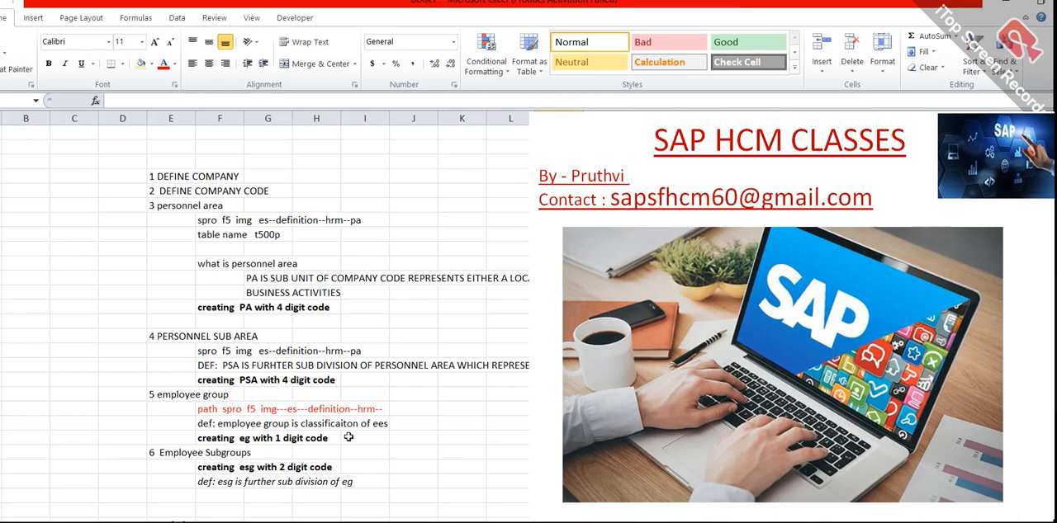
pyautogui.hotkey('alt', 'Tab')
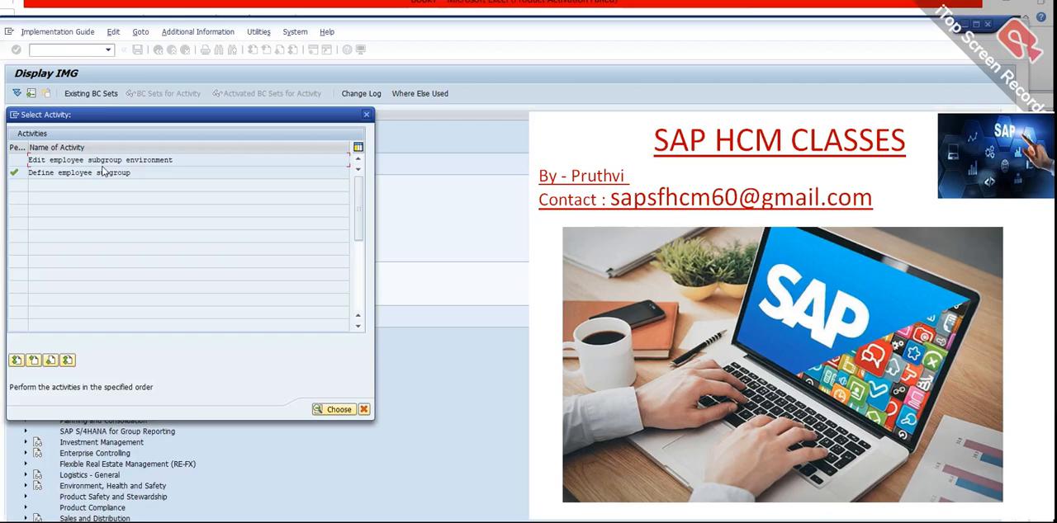
pyautogui.click(342, 410)
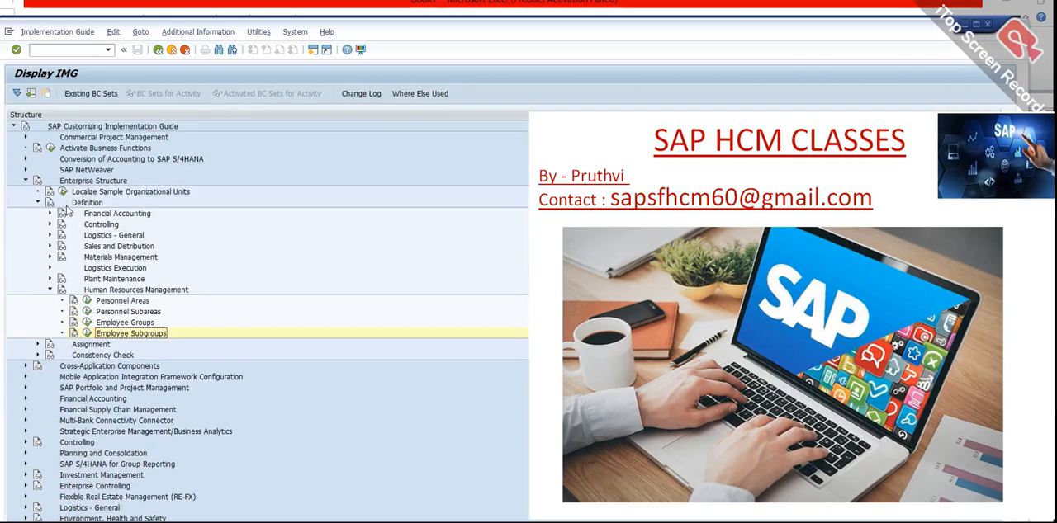
pyautogui.hotkey('alt', 'Tab')
pyautogui.scroll(-3, 189, 411)
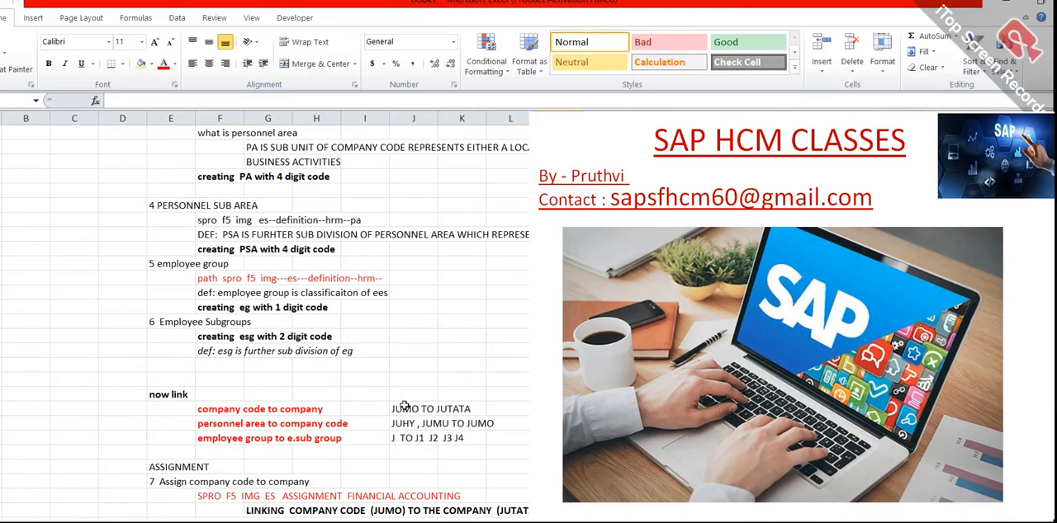
pyautogui.hotkey('alt', 'Tab')
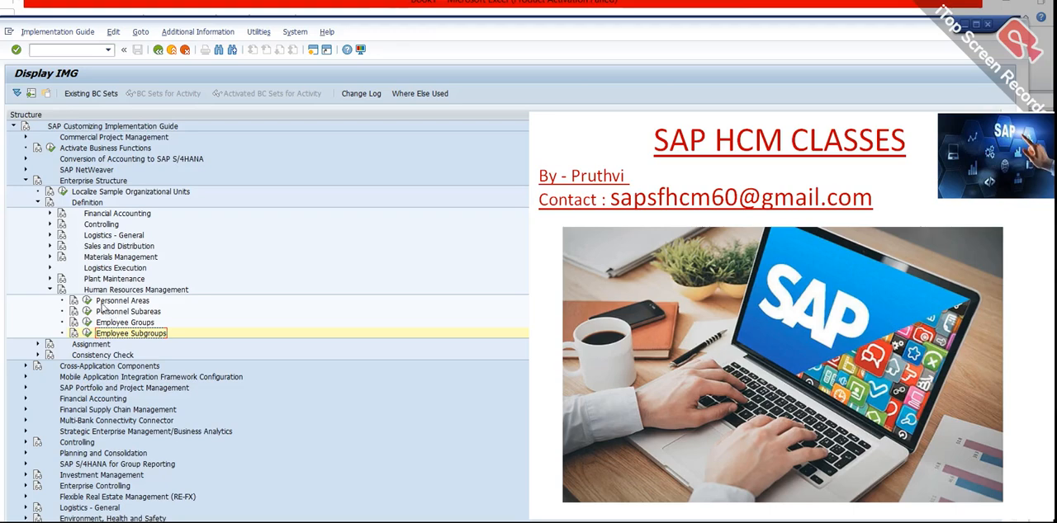
# Start Assignment of Personnel Area to Company Code under the Human Resources Management assignments and position the list at personnel area JUPT.
pyautogui.click(36, 345)
pyautogui.click(50, 431)
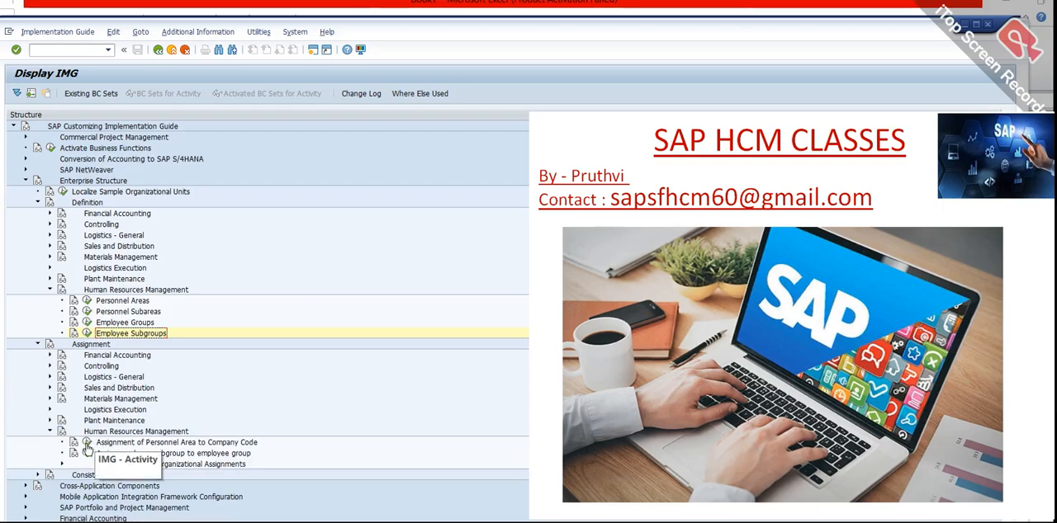
pyautogui.click(86, 444)
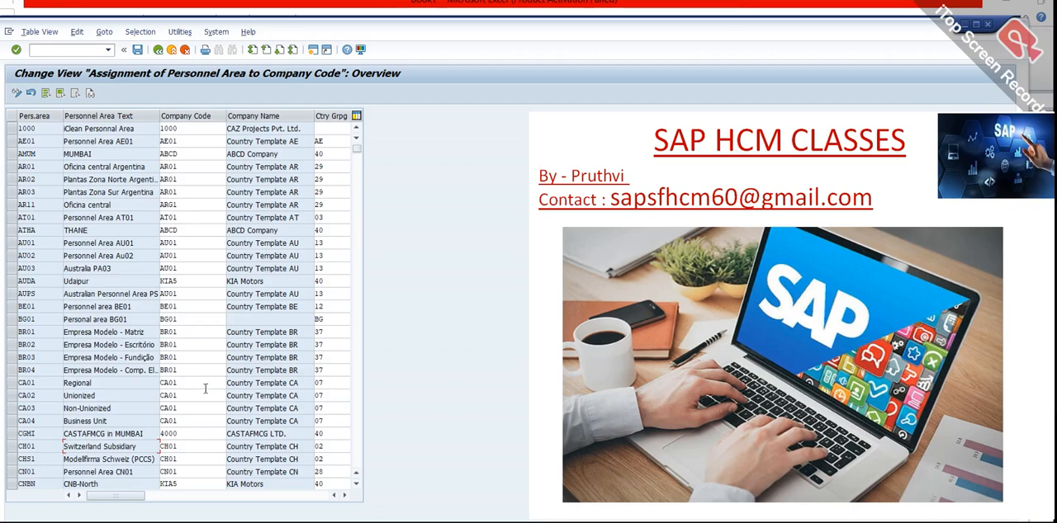
pyautogui.click(132, 520)
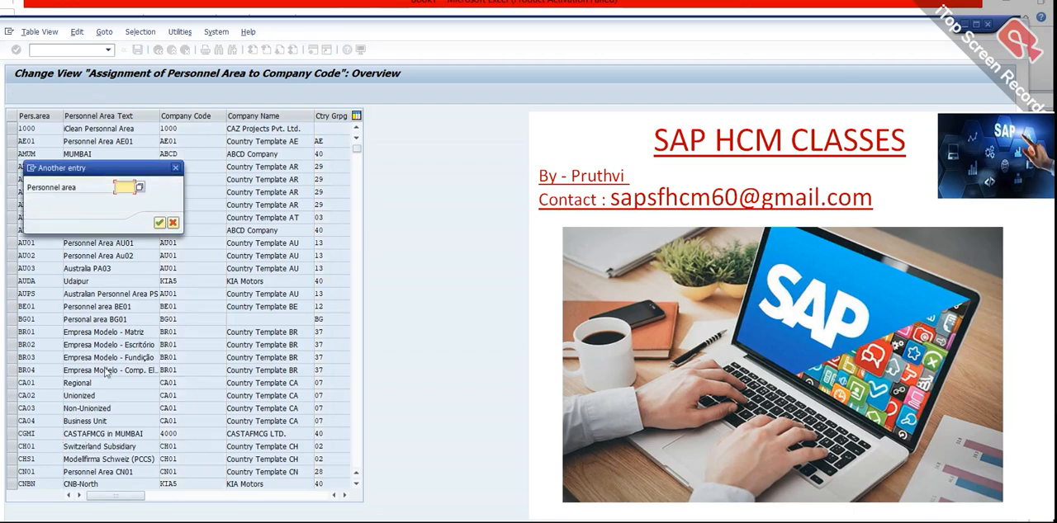
pyautogui.write('34')
pyautogui.press('Return')
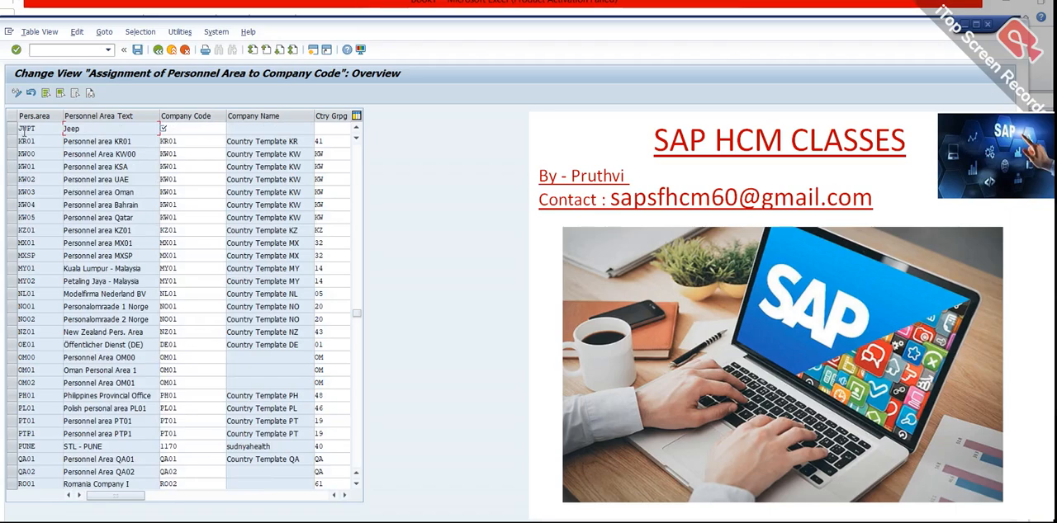
# Enter company code 7000 and country grouping 40 (India) for personnel area JUPT, declining the grouping change for the other personnel areas.
pyautogui.click(194, 128)
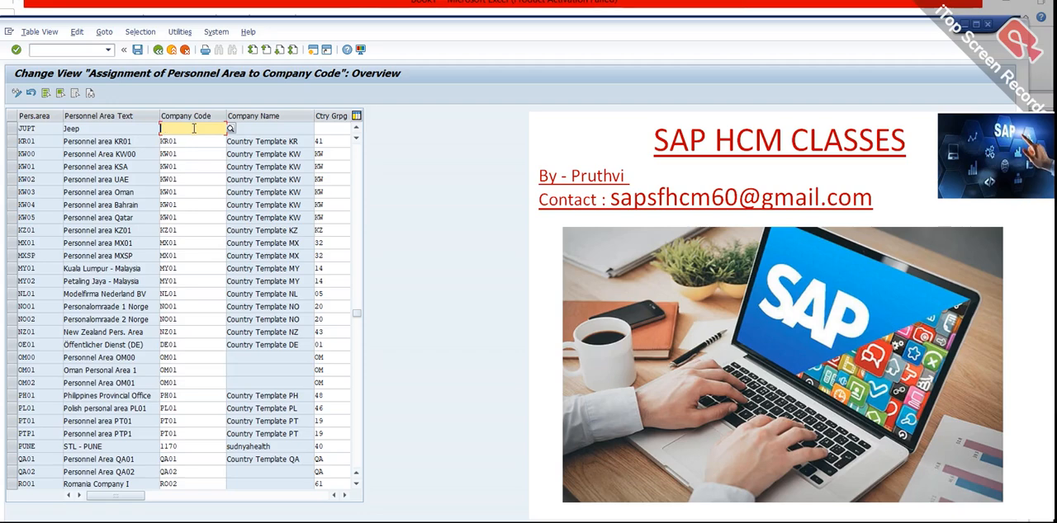
pyautogui.write('7000')
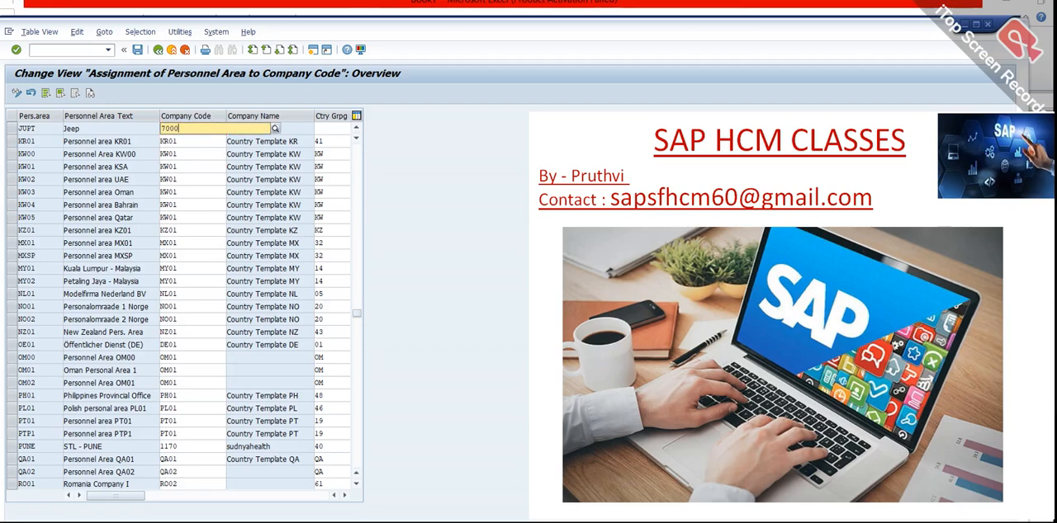
pyautogui.click(217, 150)
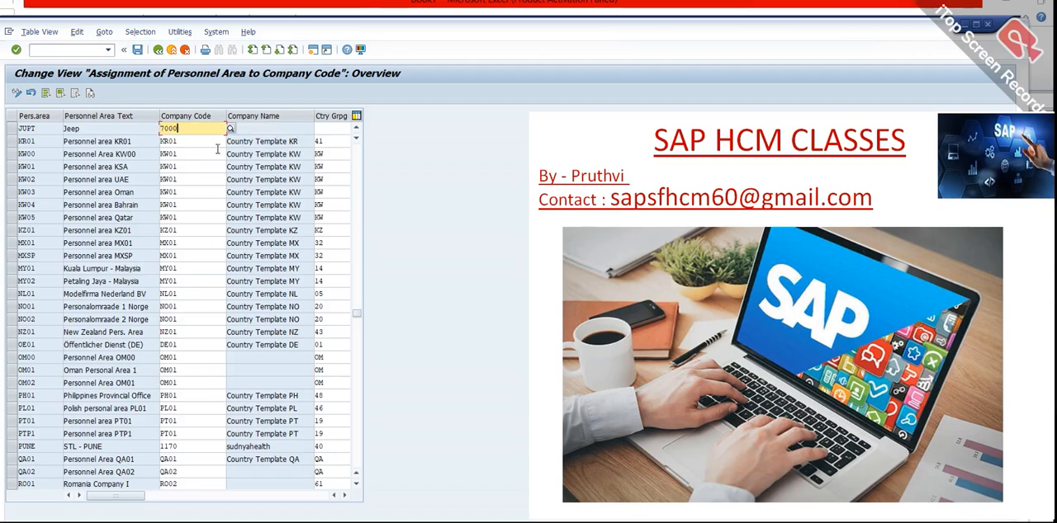
pyautogui.click(334, 128)
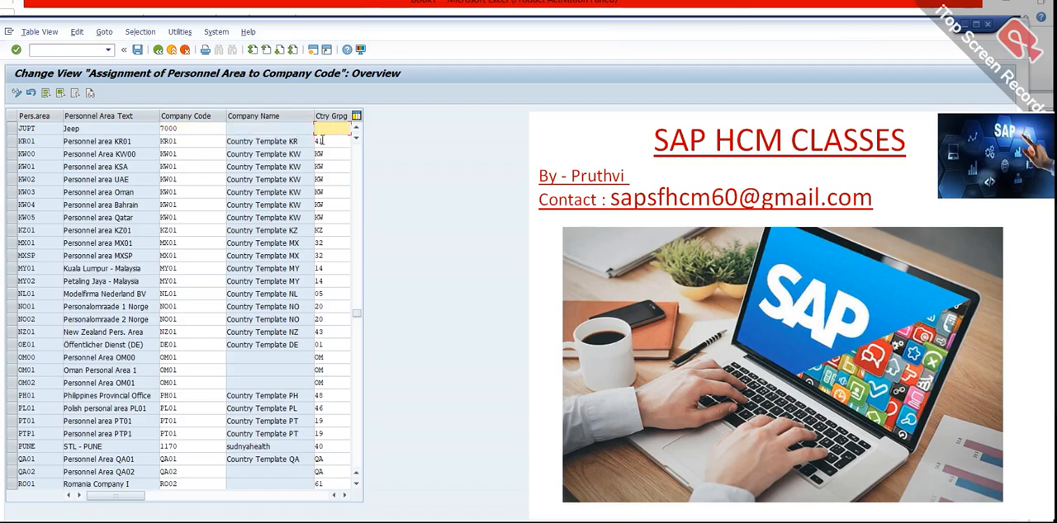
pyautogui.write('4')
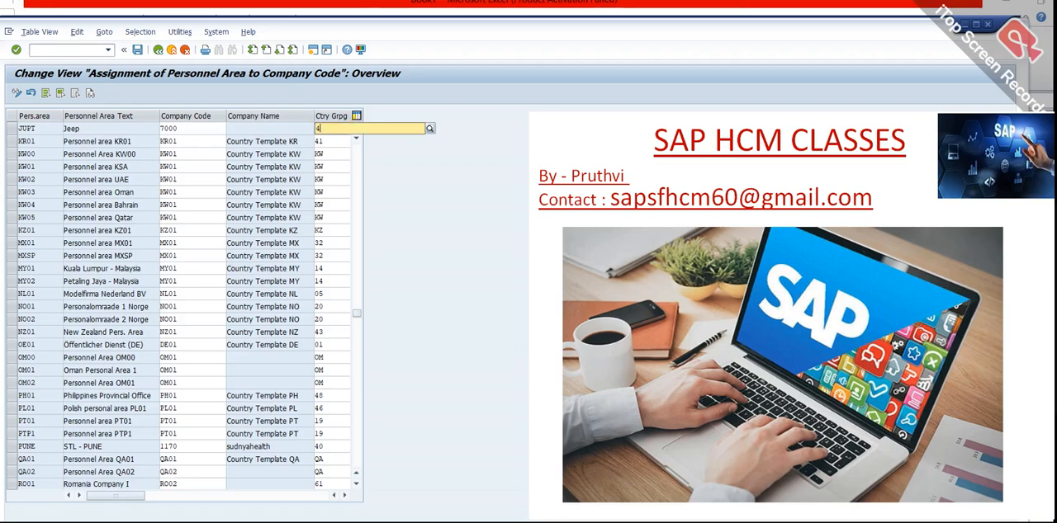
pyautogui.write('0')
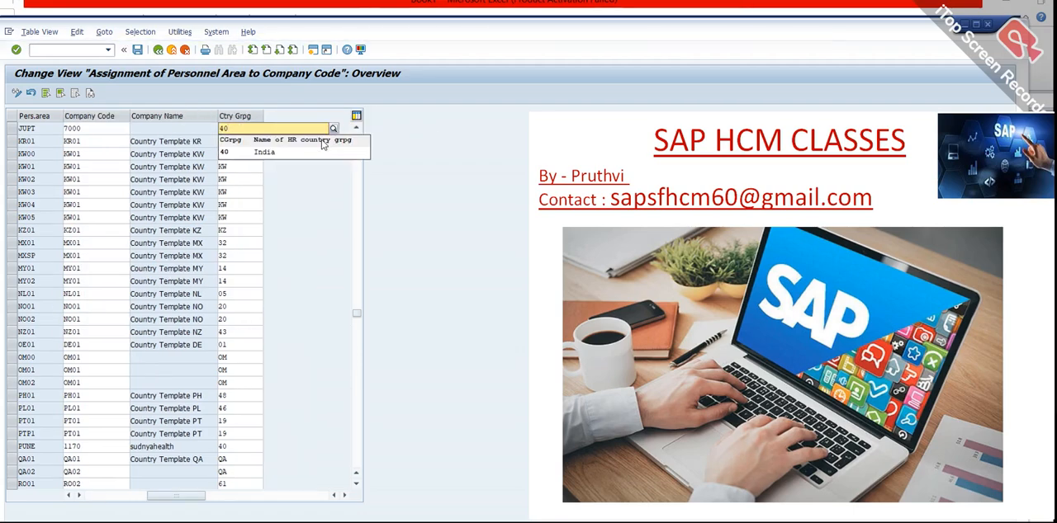
pyautogui.click(295, 152)
pyautogui.press('Return')
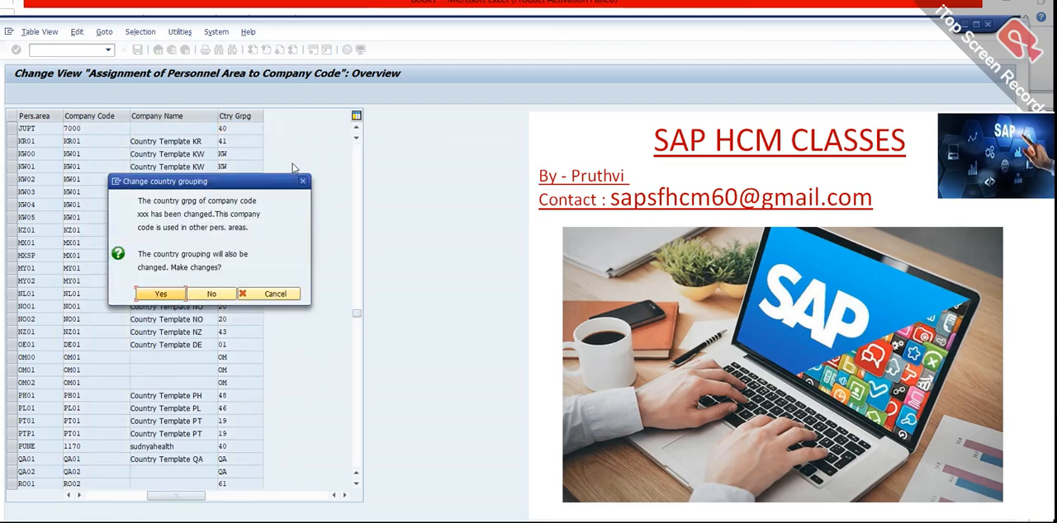
pyautogui.click(223, 297)
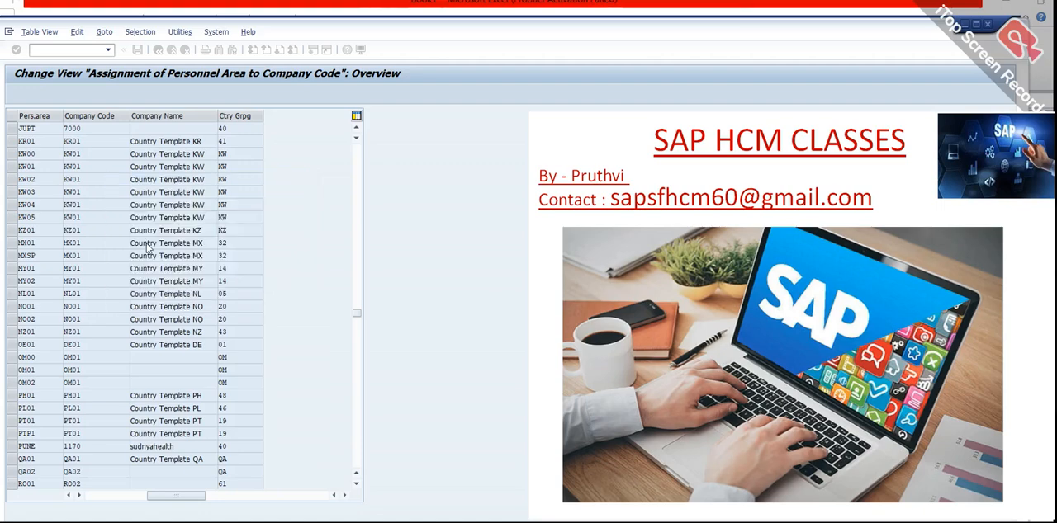
# Look through the other personnel area assignments and position the list at personnel area IN06.
pyautogui.click(124, 520)
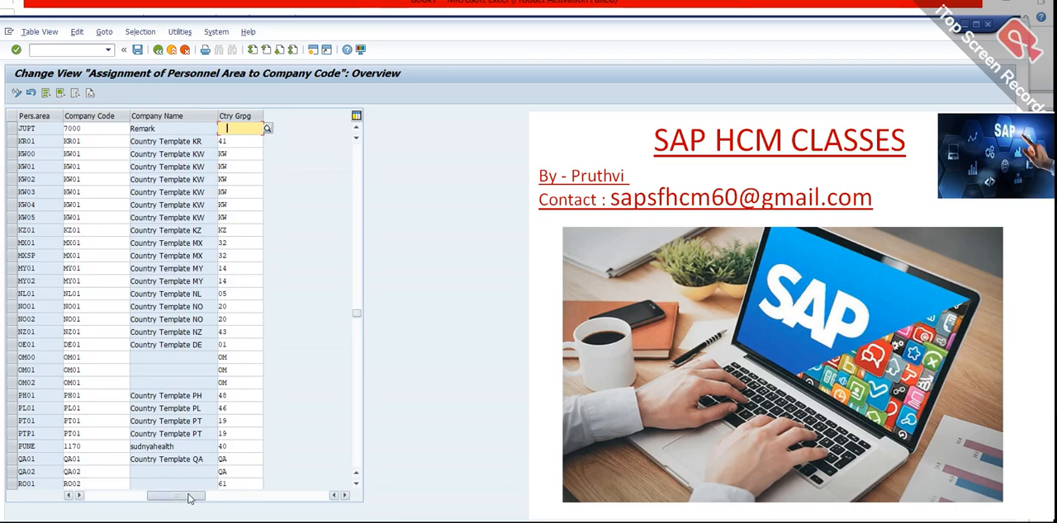
pyautogui.moveTo(175, 495); pyautogui.dragTo(102, 492)
pyautogui.scroll(-3, 181, 358)
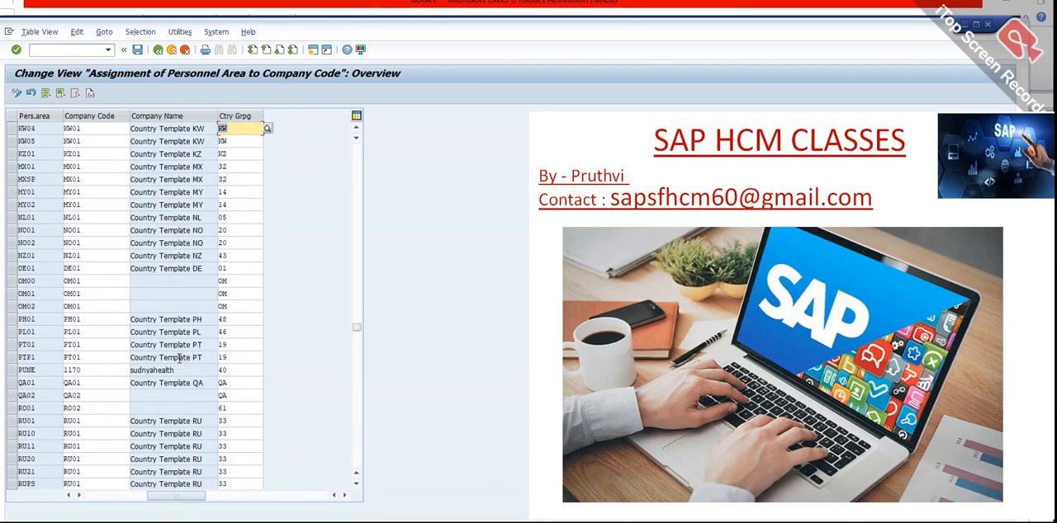
pyautogui.scroll(-6, 177, 363)
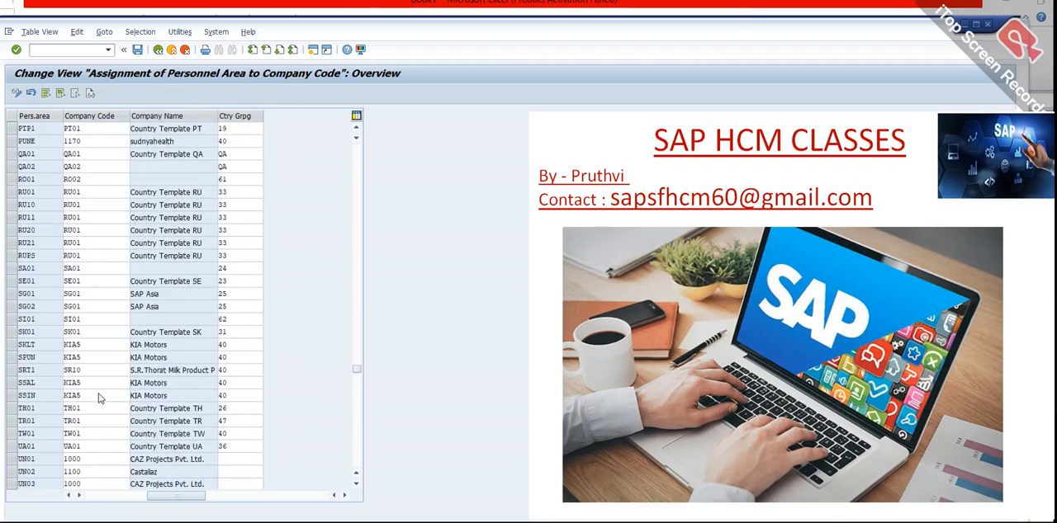
pyautogui.scroll(-1, 99, 394)
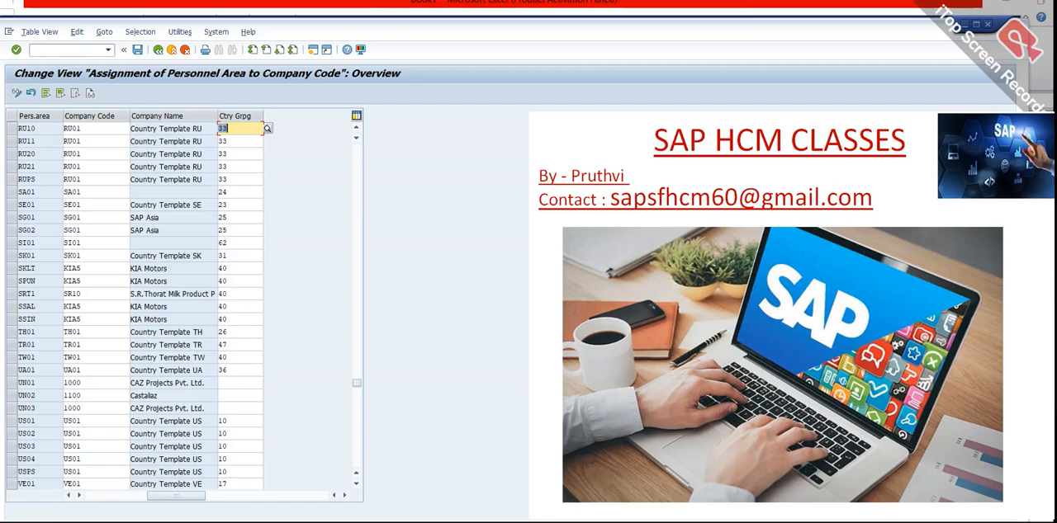
pyautogui.click(120, 518)
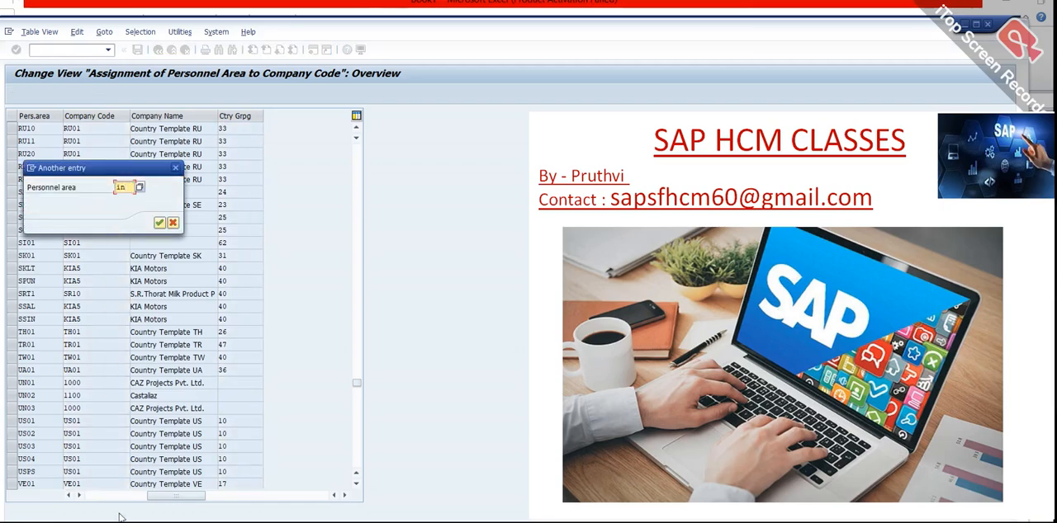
pyautogui.write('in06')
pyautogui.press('Return')
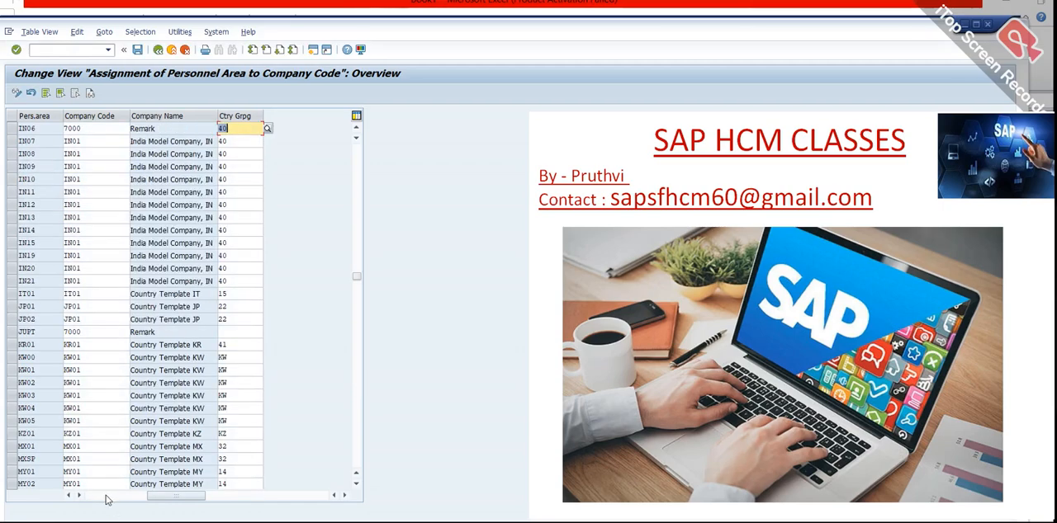
# Position the personnel area assignment list at personnel area JUPT.
pyautogui.scroll(2, 105, 500)
pyautogui.click(119, 518)
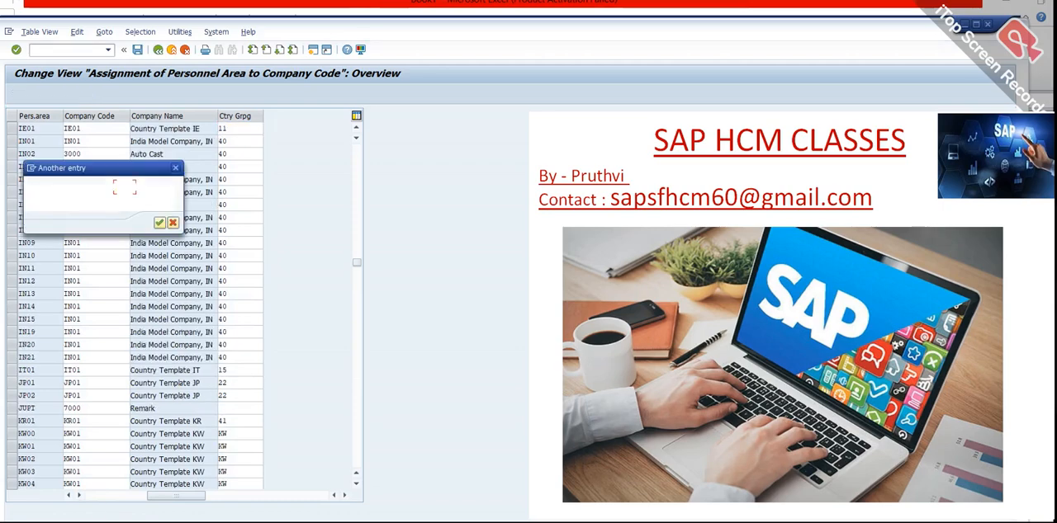
pyautogui.press('BackSpace')
pyautogui.click(125, 212)
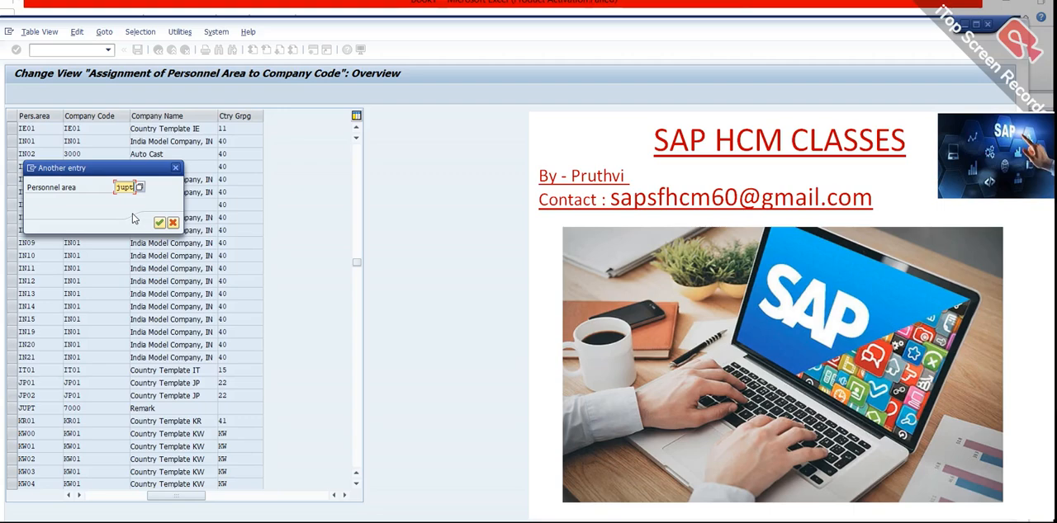
pyautogui.click(158, 223)
# Set country grouping 40 for personnel area JUPT, accept the grouping change for the other personnel areas and save it under the proposed customizing request.
pyautogui.click(240, 129)
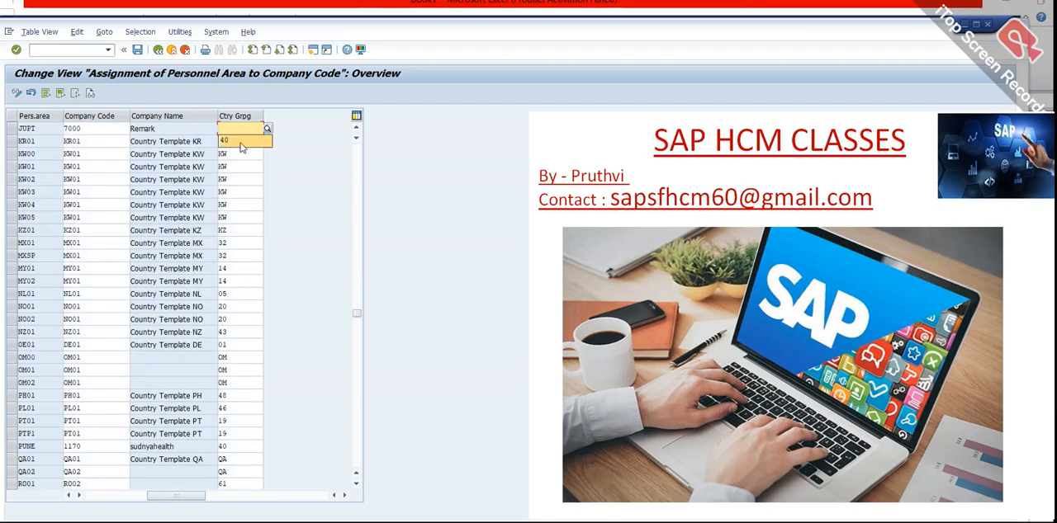
pyautogui.click(238, 140)
pyautogui.press('Return')
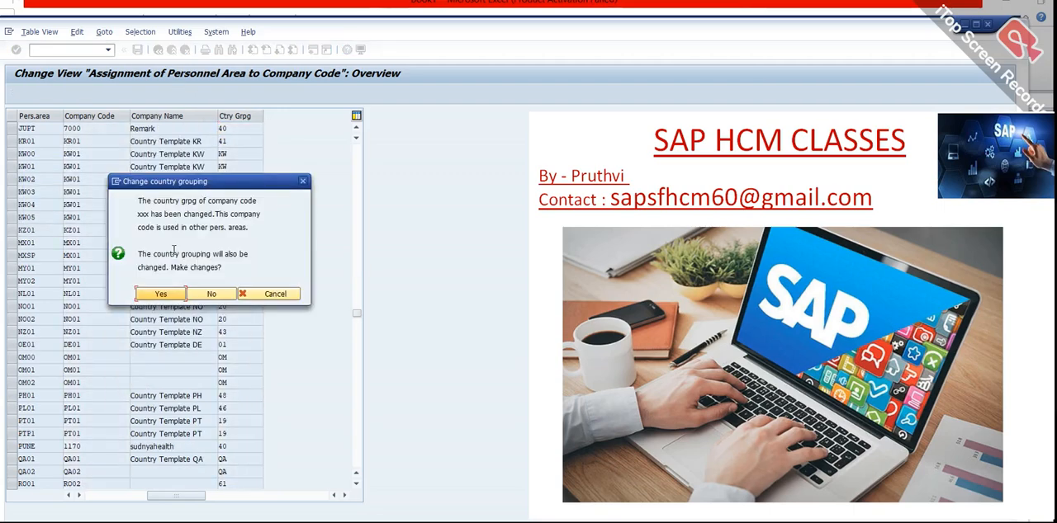
pyautogui.click(163, 294)
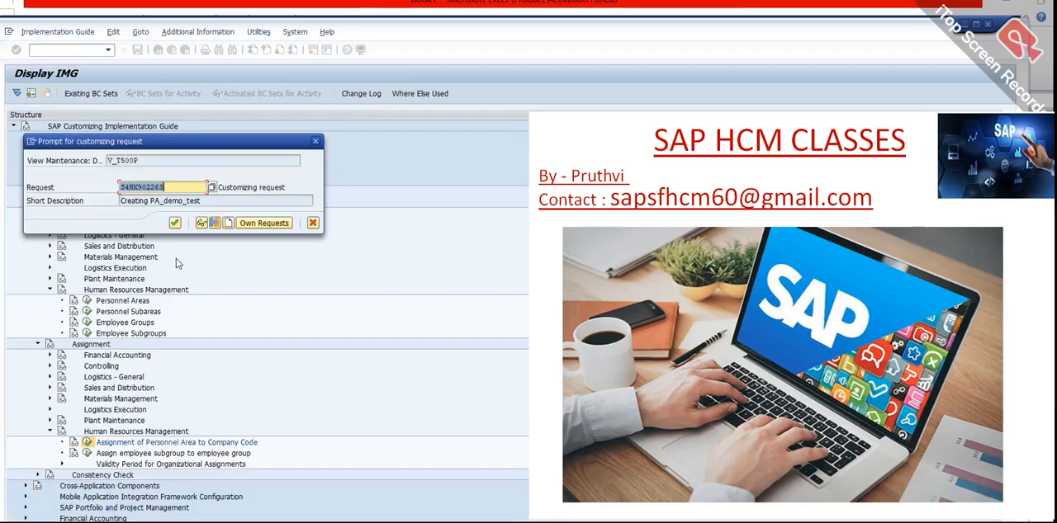
pyautogui.click(174, 223)
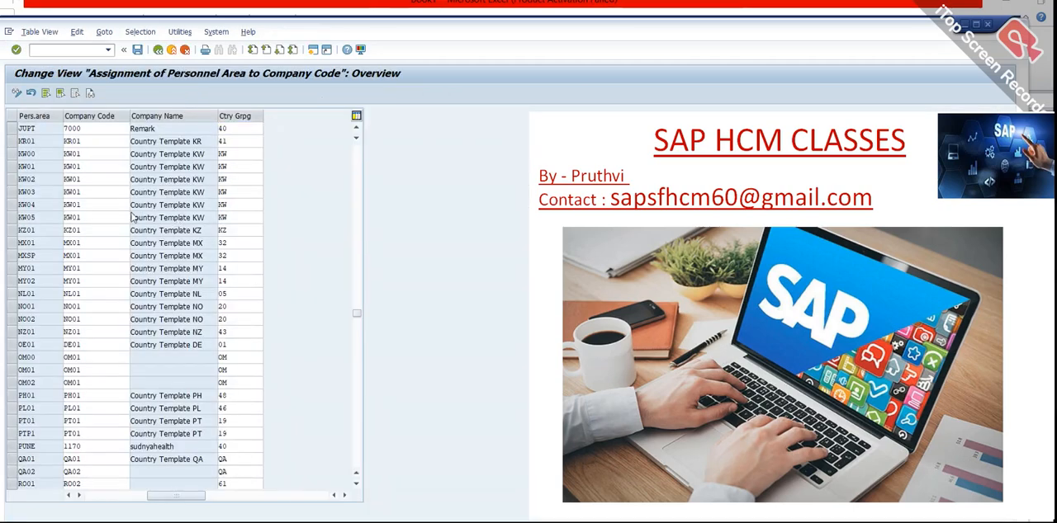
pyautogui.press('F3')
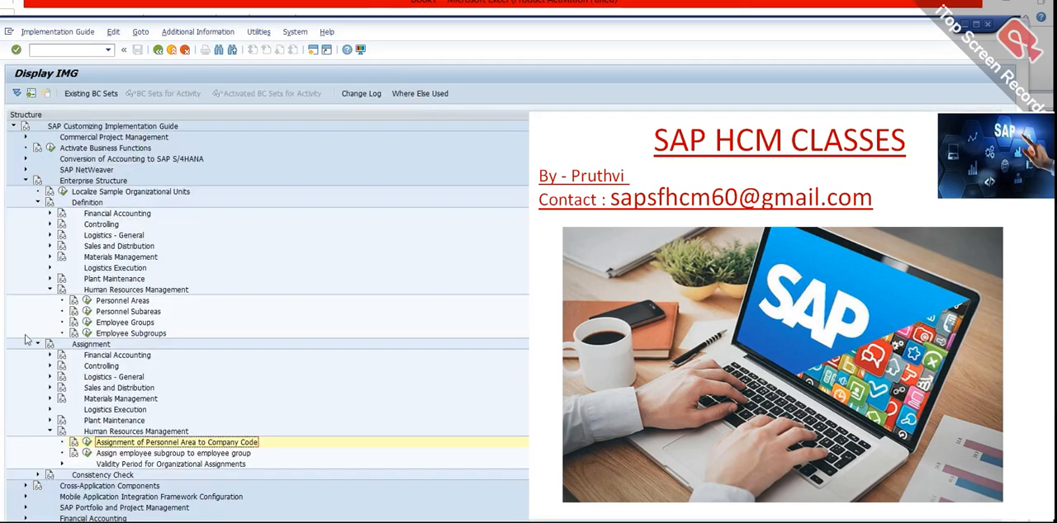
# Start Assign employee subgroup to employee group and position the list at employee group Z, subgroup Z1.
pyautogui.click(87, 454)
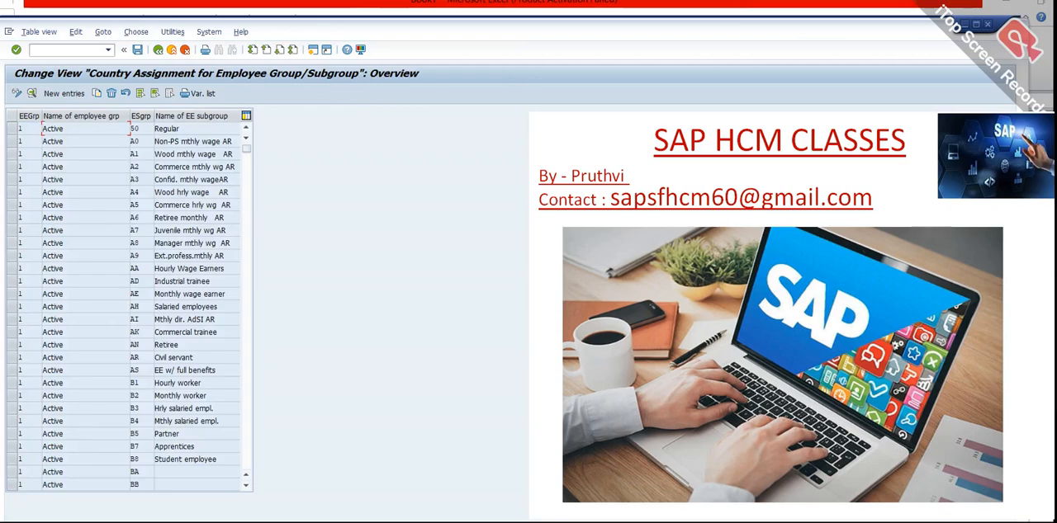
pyautogui.click(145, 520)
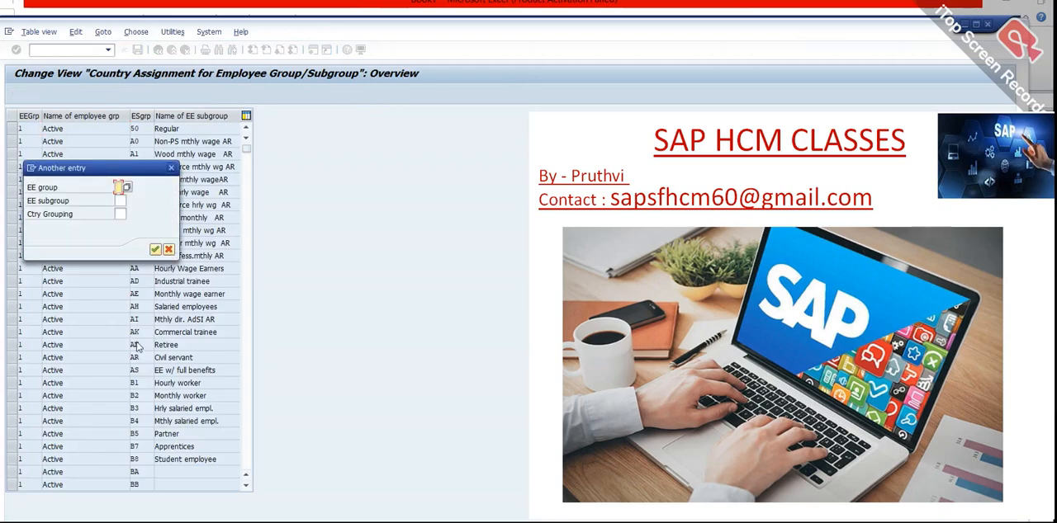
pyautogui.write('3')
pyautogui.press('Tab')
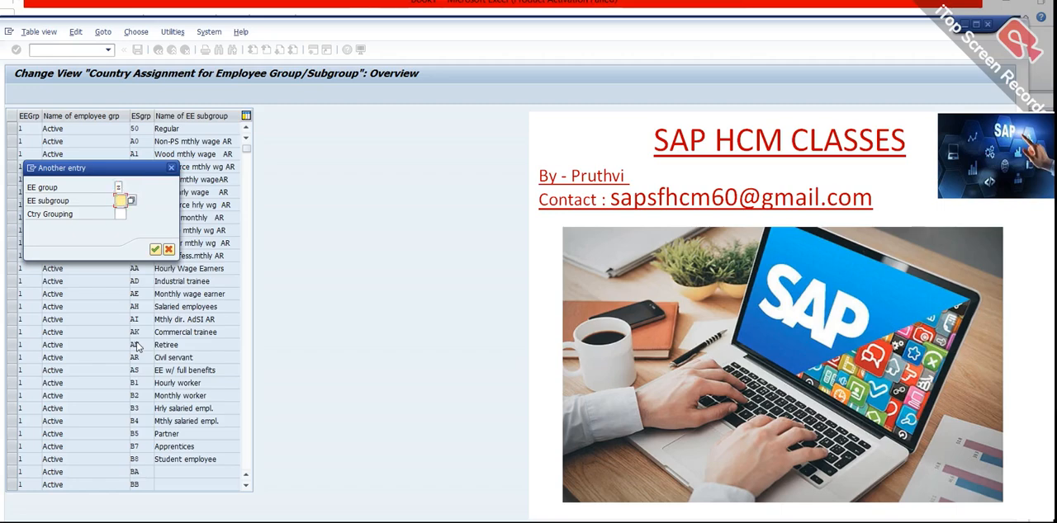
pyautogui.write('11')
pyautogui.press('Return')
pyautogui.scroll(2, 34, 180)
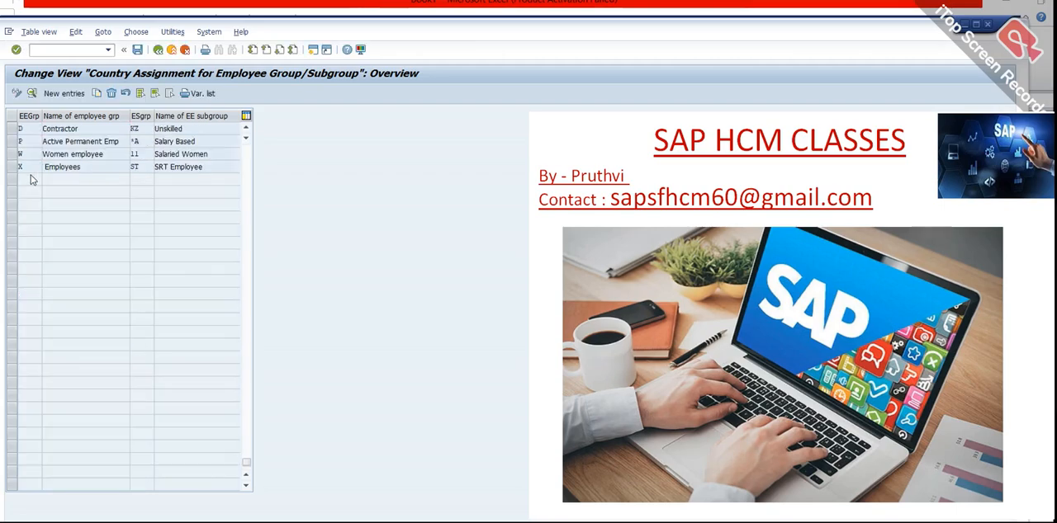
# Create a new country assignment entry for employee group Z and employee subgroup Z1.
pyautogui.click(64, 93)
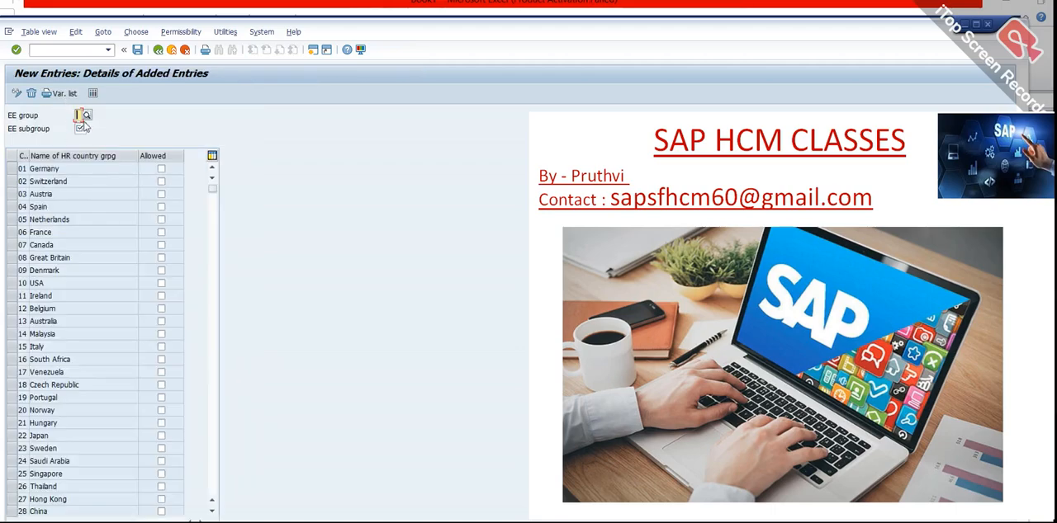
pyautogui.click(85, 117)
pyautogui.click(92, 138)
pyautogui.click(80, 129)
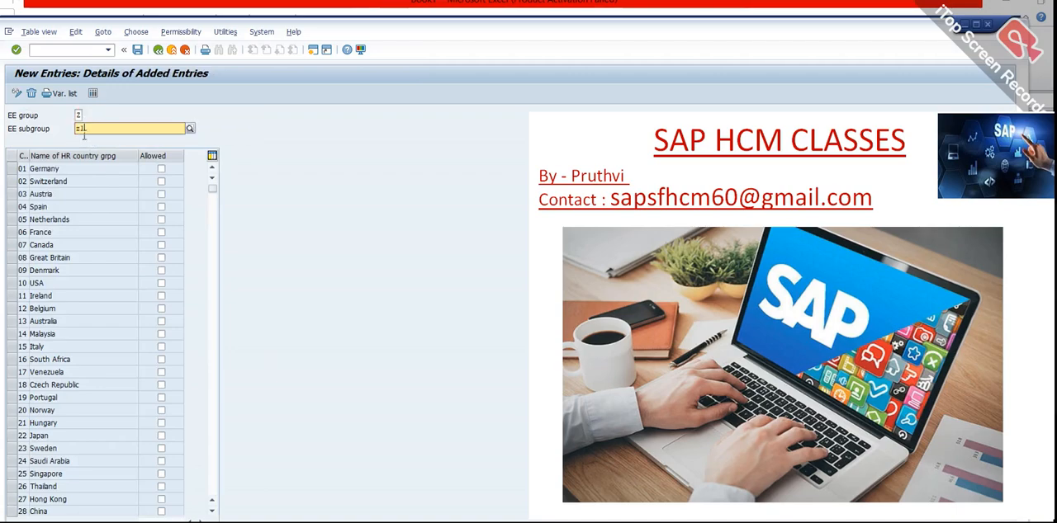
pyautogui.click(91, 128)
pyautogui.click(100, 157)
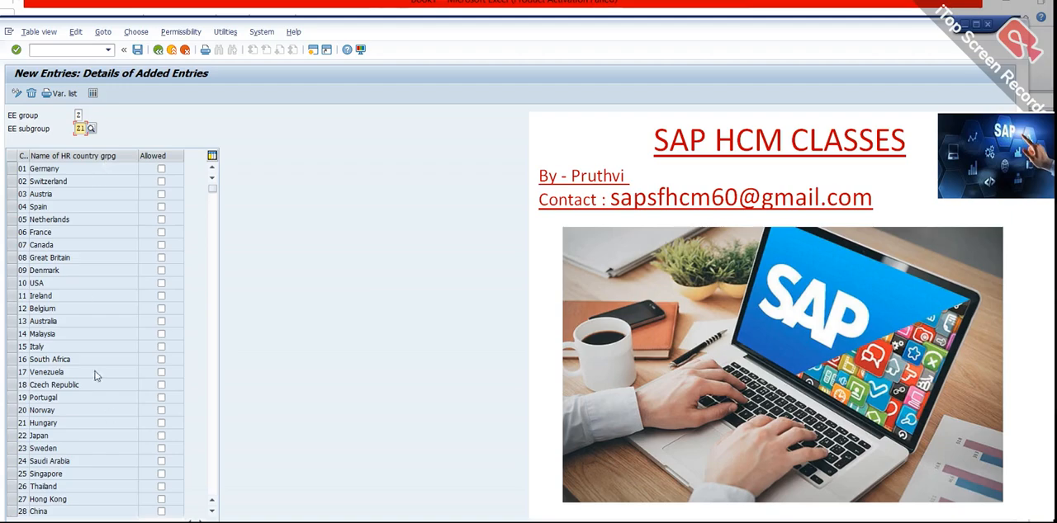
# Allow country grouping 40 India for the new entry, save it under the customizing request and return to the IMG structure.
pyautogui.scroll(-8, 36, 334)
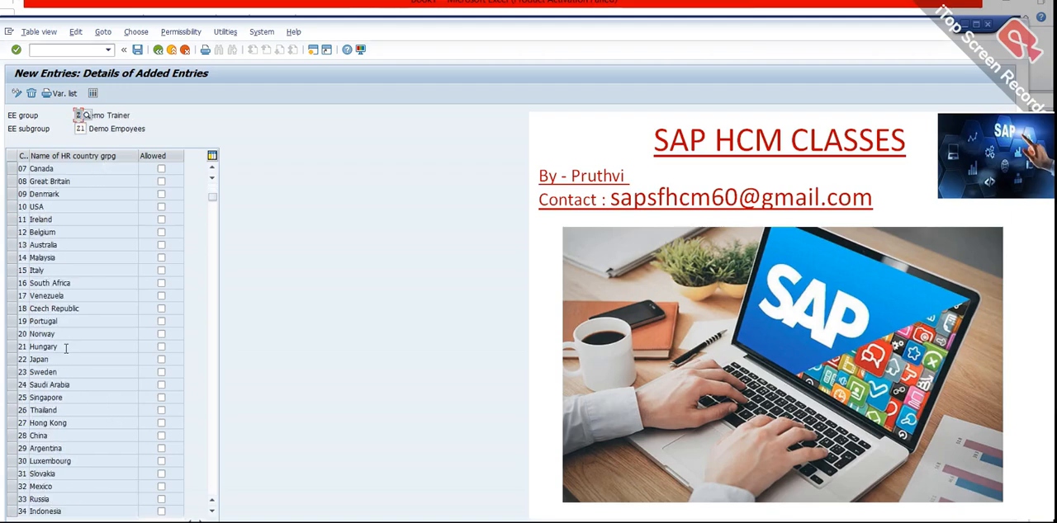
pyautogui.scroll(-1, 66, 458)
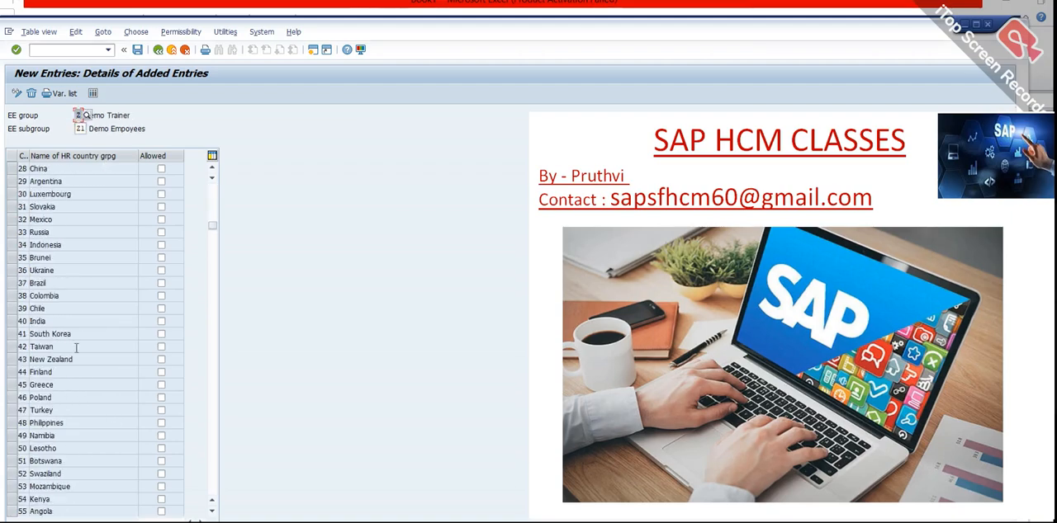
pyautogui.click(161, 321)
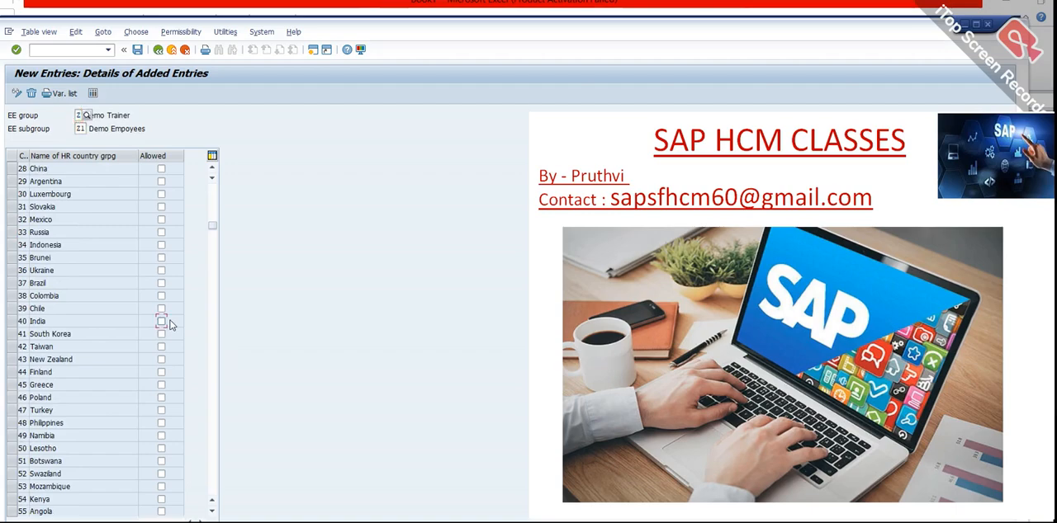
pyautogui.click(137, 50)
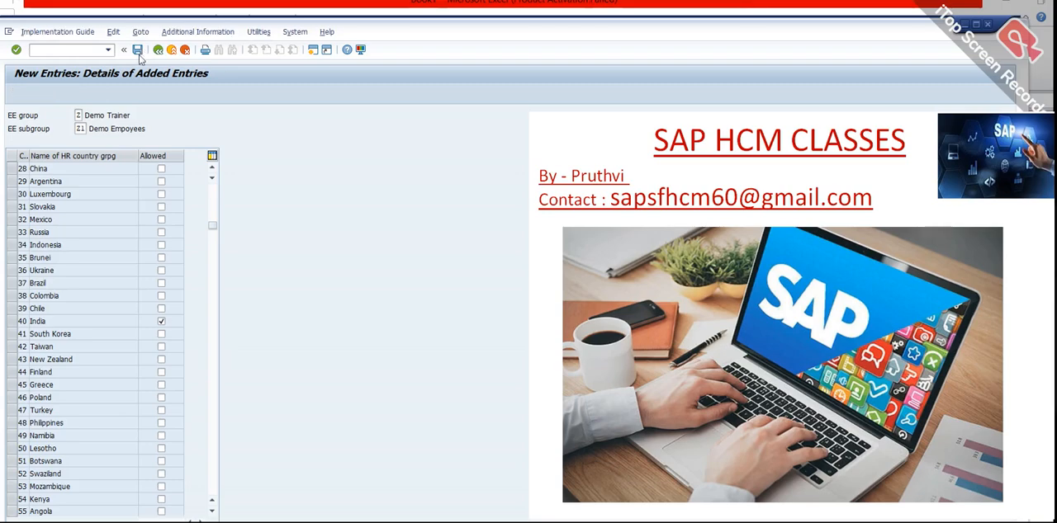
pyautogui.click(175, 223)
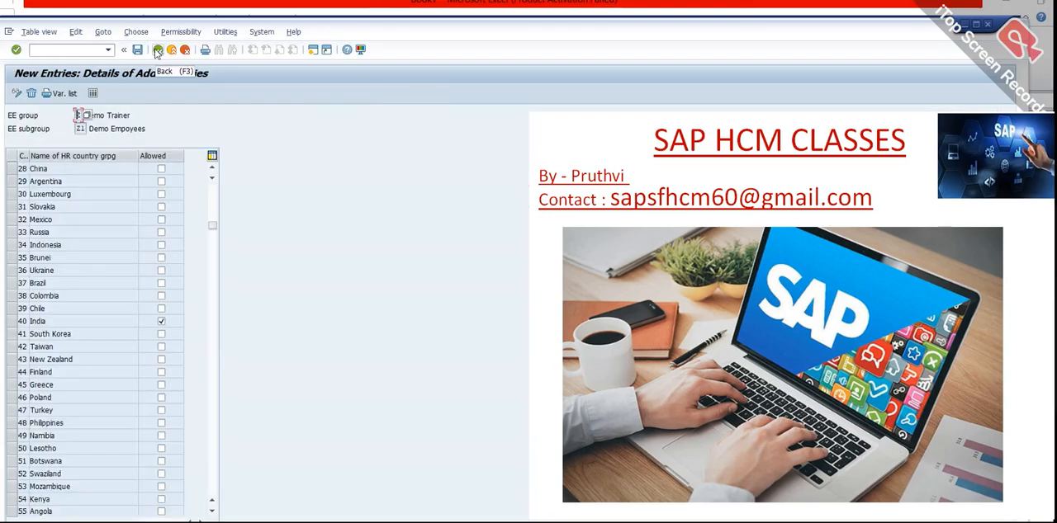
pyautogui.click(158, 50)
pyautogui.click(157, 51)
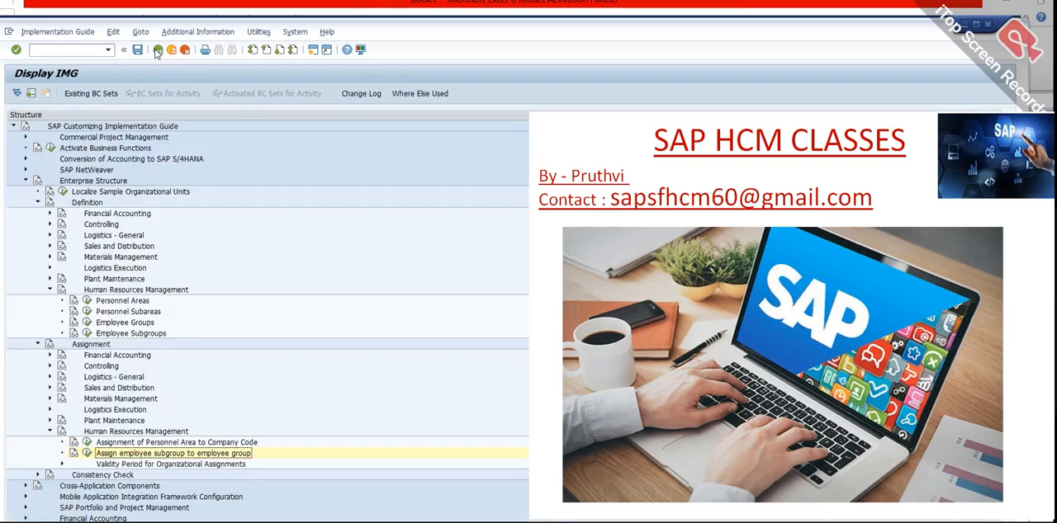
# Open Maintain HR Master Data in a new session and start a copy of the displayed employee's Organizational assignment infotype.
pyautogui.click(80, 49)
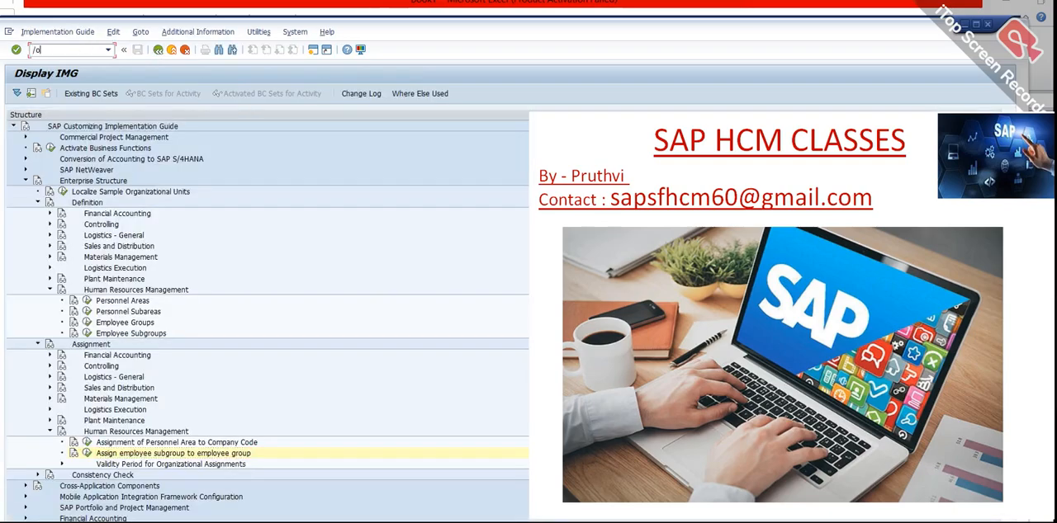
pyautogui.press('Return')
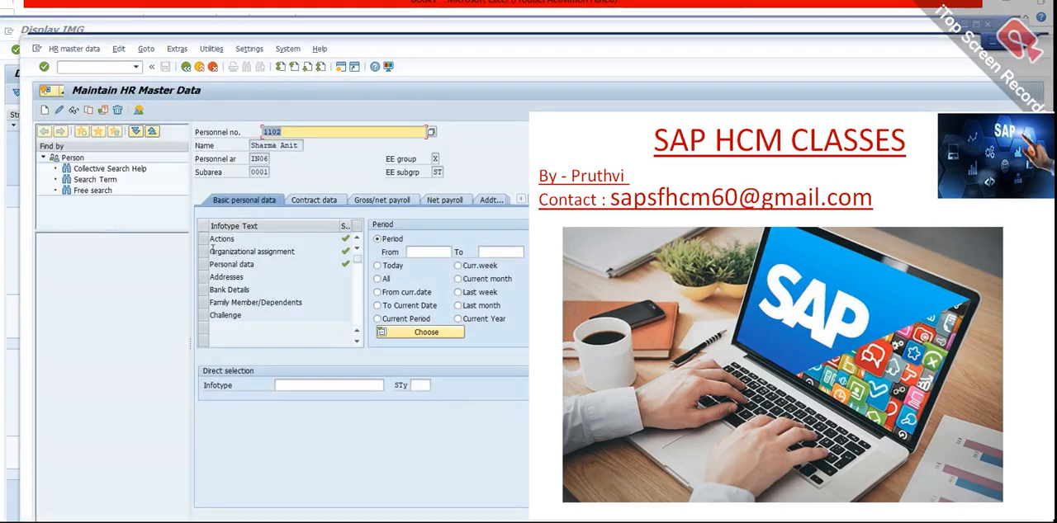
pyautogui.click(212, 252)
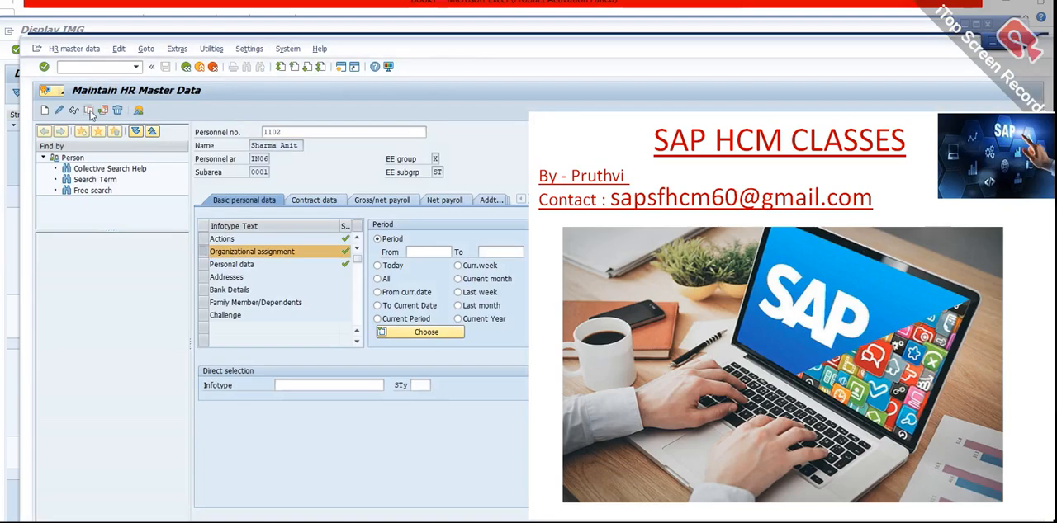
pyautogui.click(90, 113)
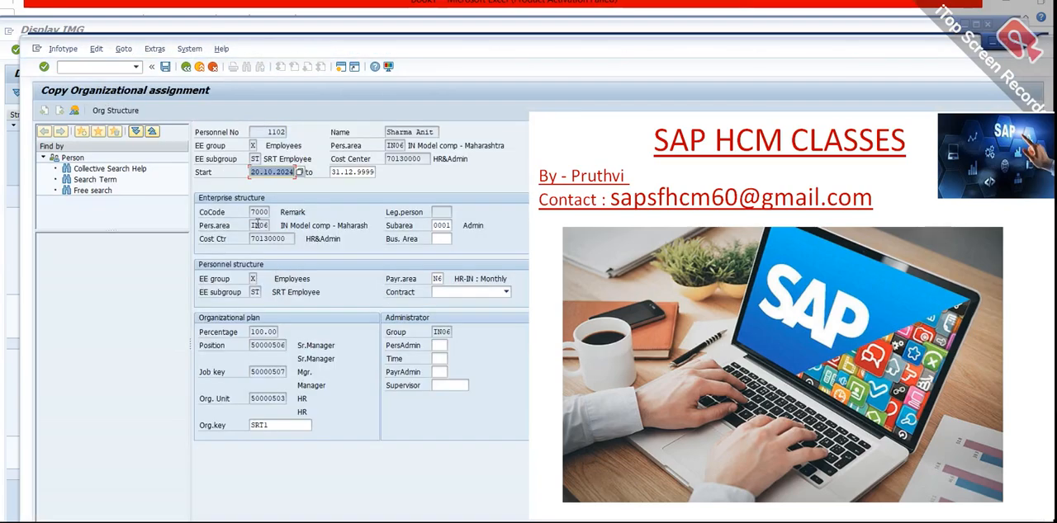